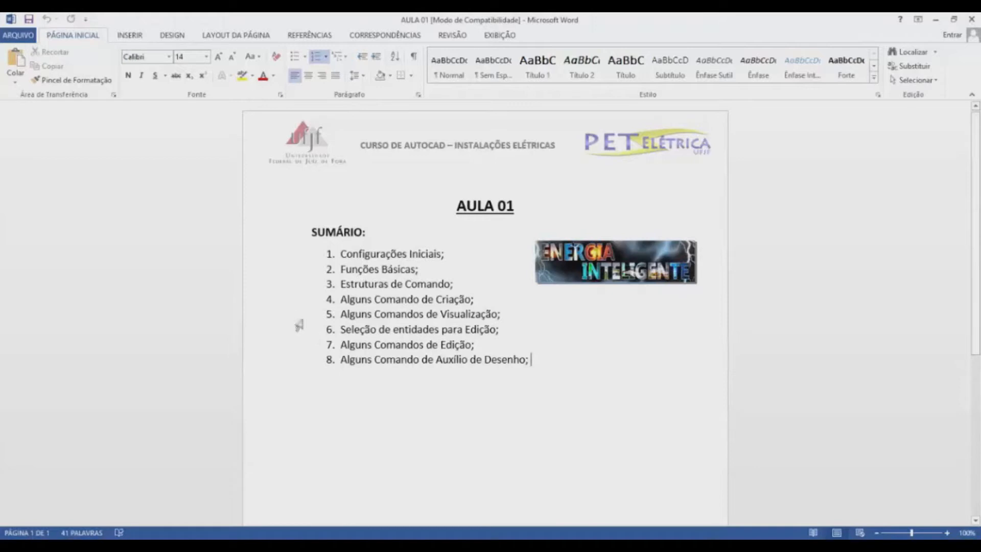
left_click_drag(439, 318, 370, 323)
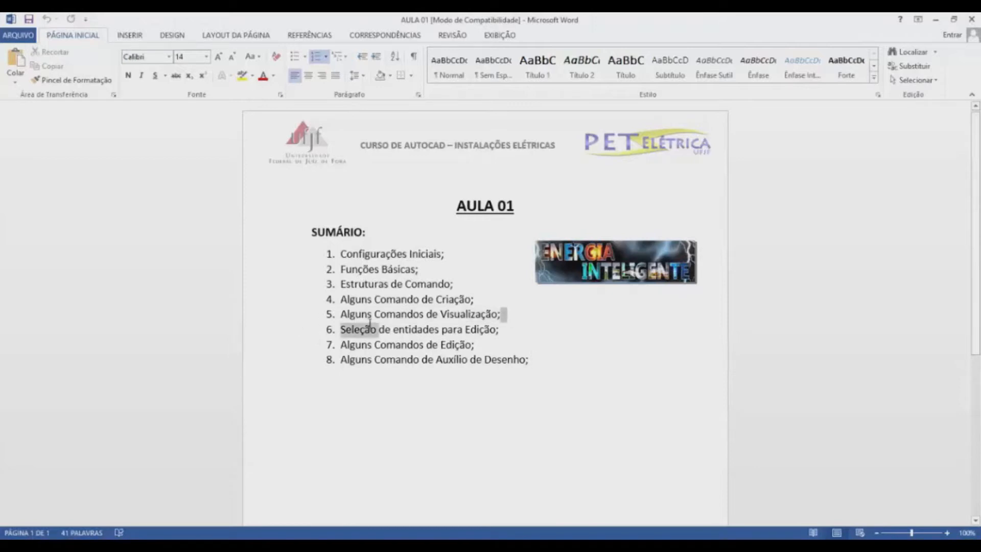
left_click(434, 442)
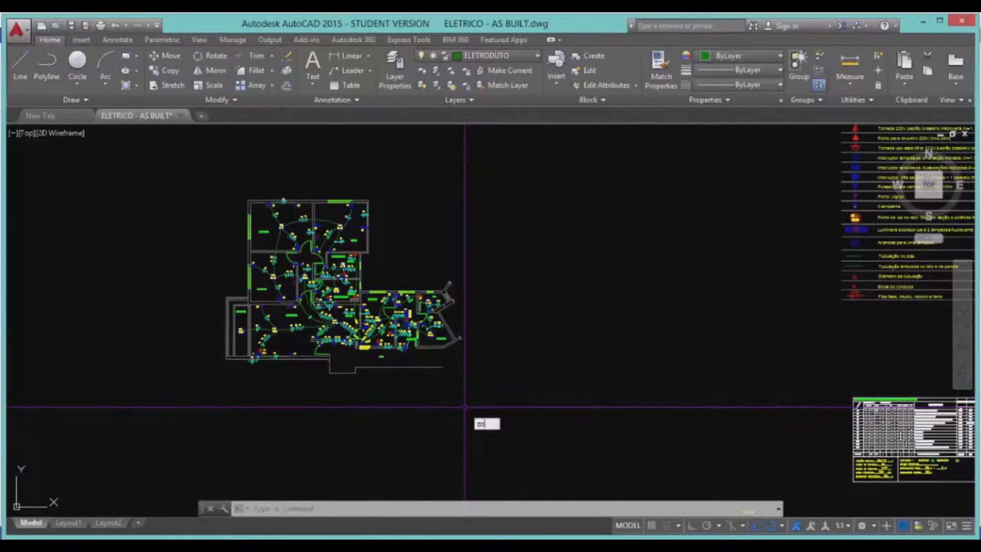
Zoom the view to a window drawn around the whole electrical floor plan using the Zoom command.
type("m")
key("Return")
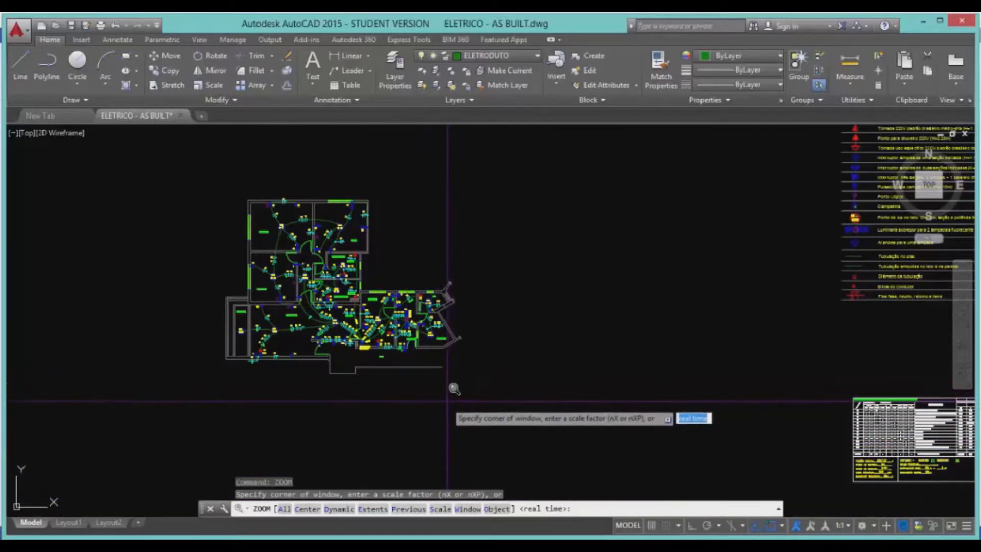
left_click(208, 191)
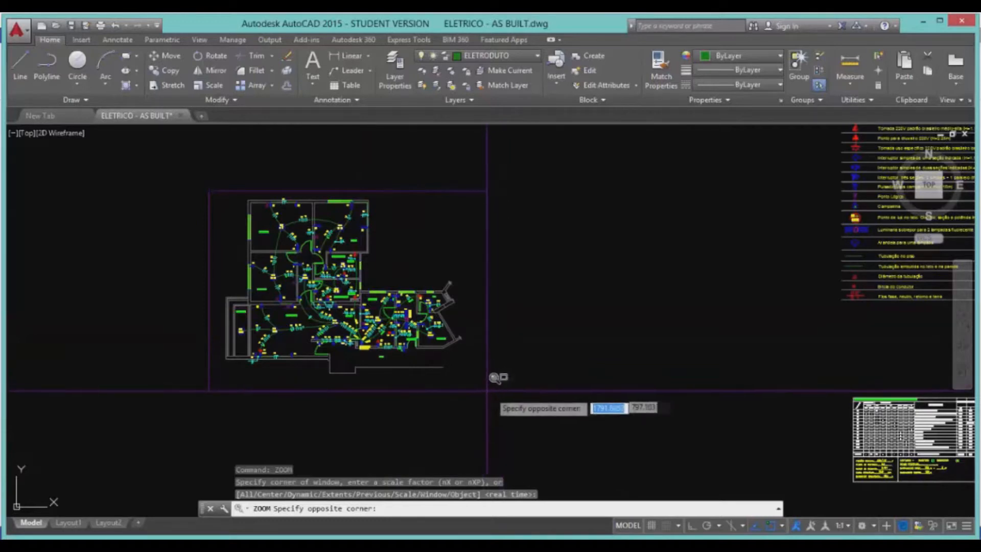
left_click(478, 375)
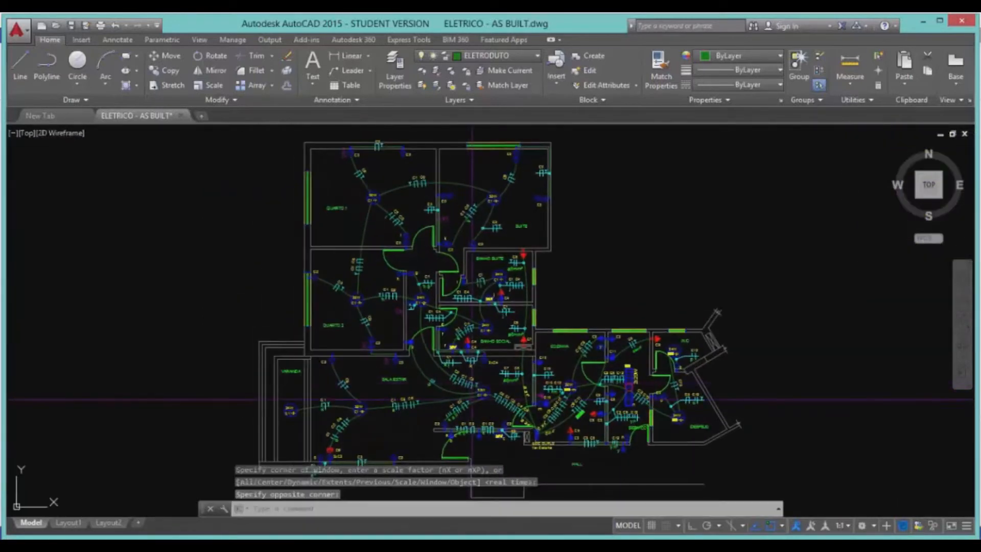
Use the Zoom command with a small window over the outer wall of the SUITE room to enlarge that area.
scroll(489, 353, "down", 5)
scroll(500, 397, "up", 2)
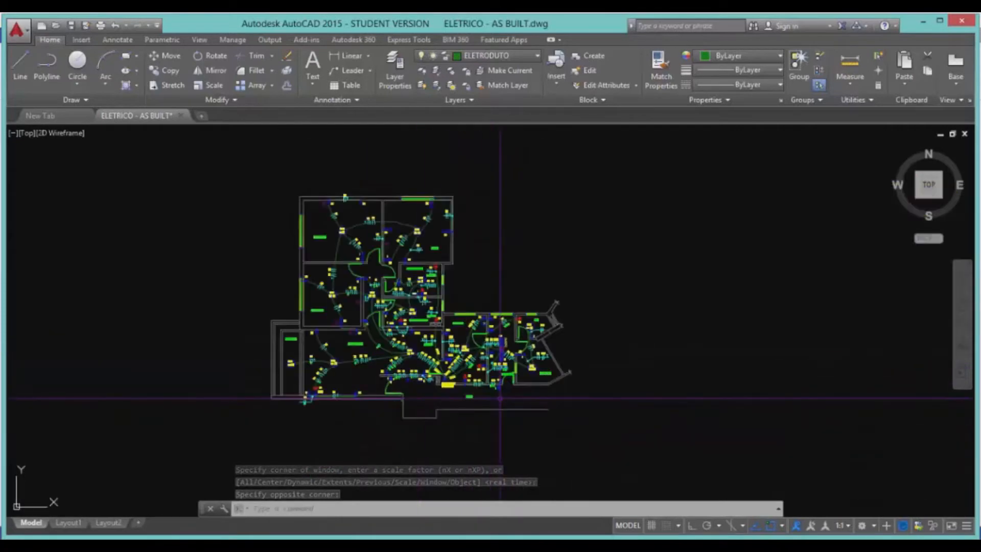
type("zomm")
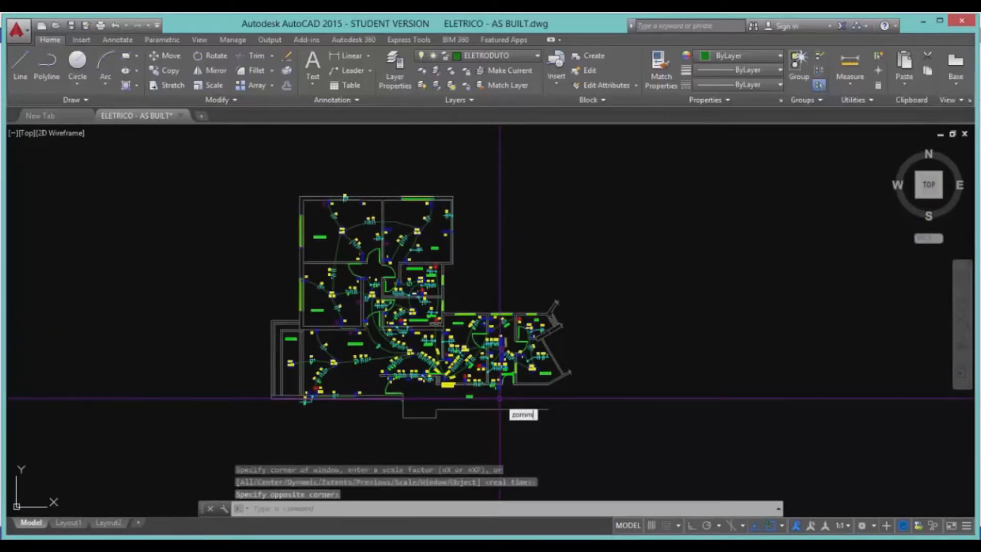
key("Return")
type("zomm")
key("Return")
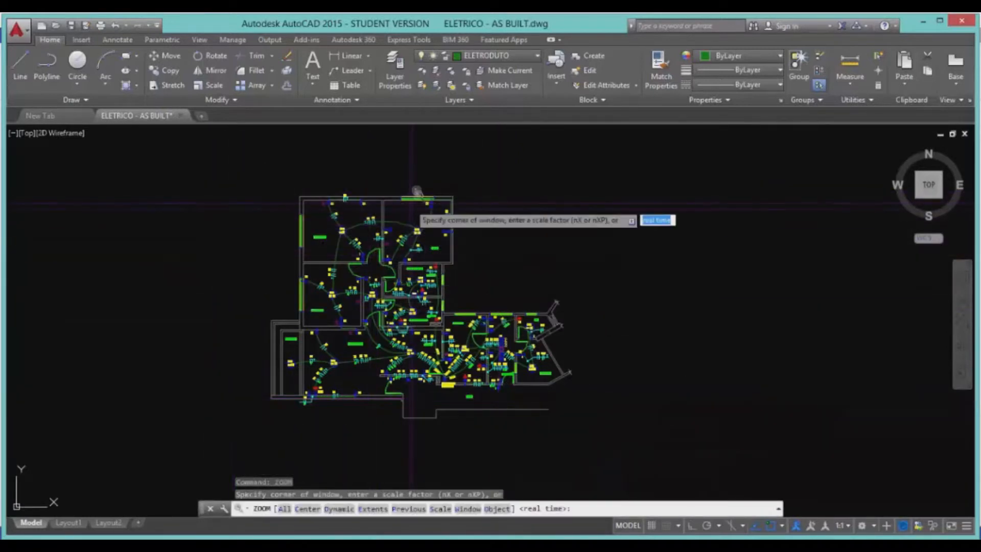
left_click(450, 233)
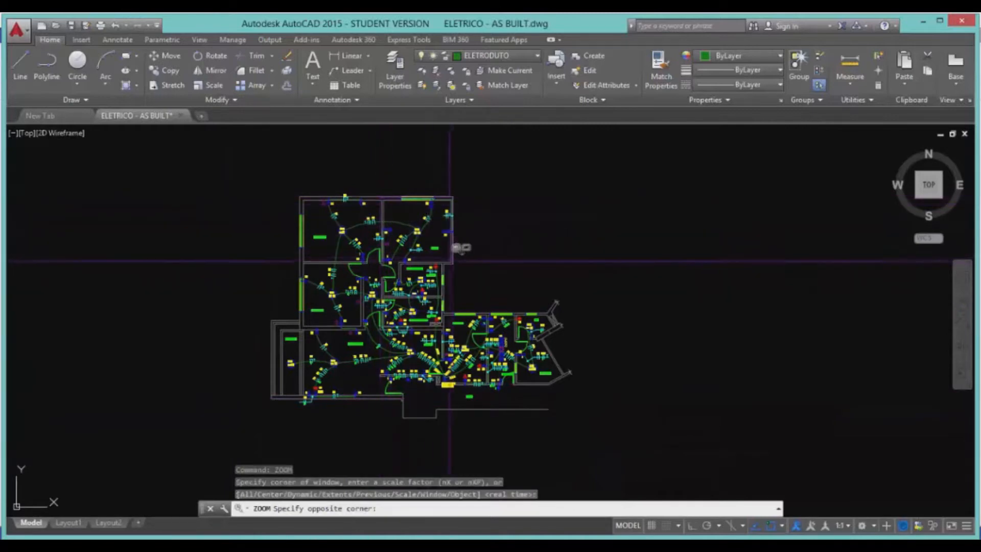
left_click(465, 272)
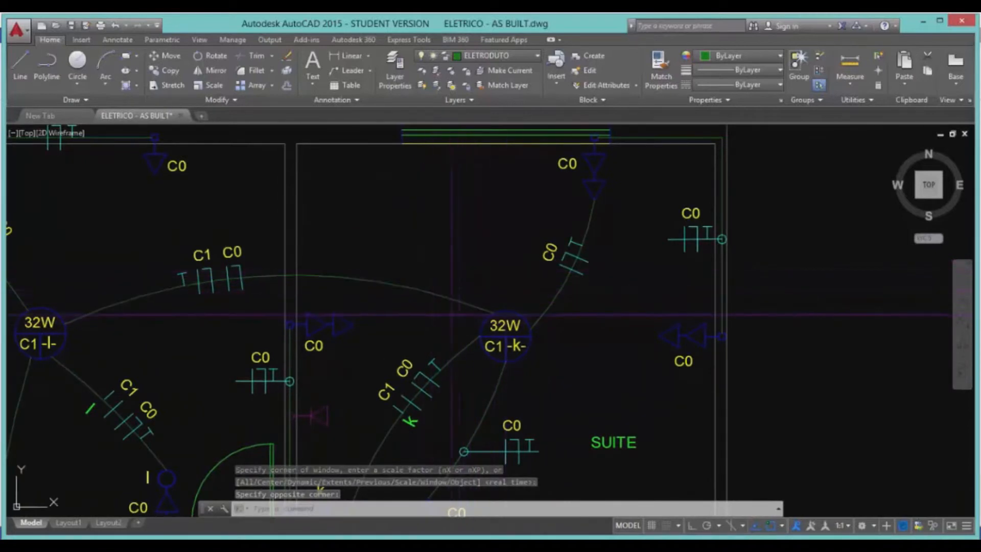
Zoom in on the C5 and C3 outlet symbols near the QDC DUPLO panel and pan around them.
scroll(404, 271, "down", 2)
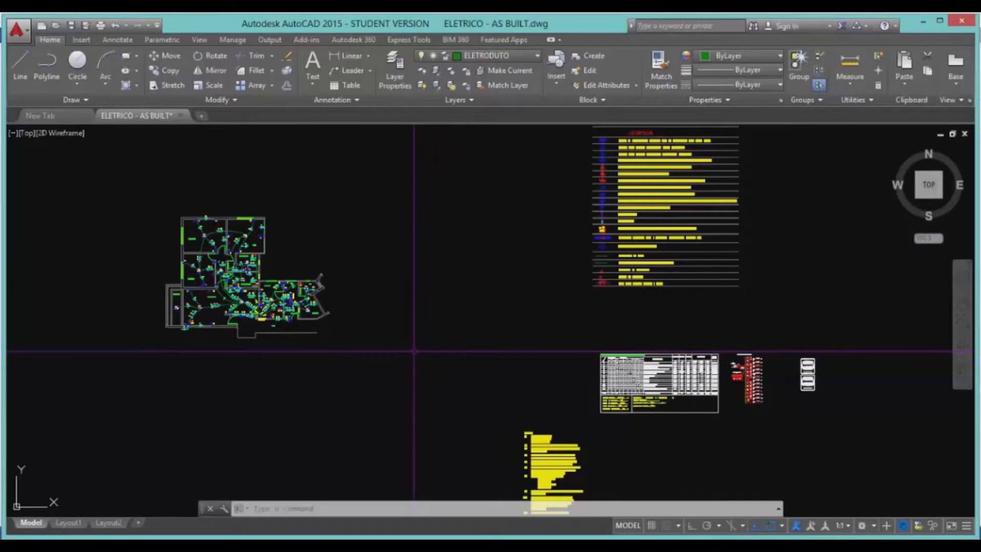
scroll(415, 350, "up", 12)
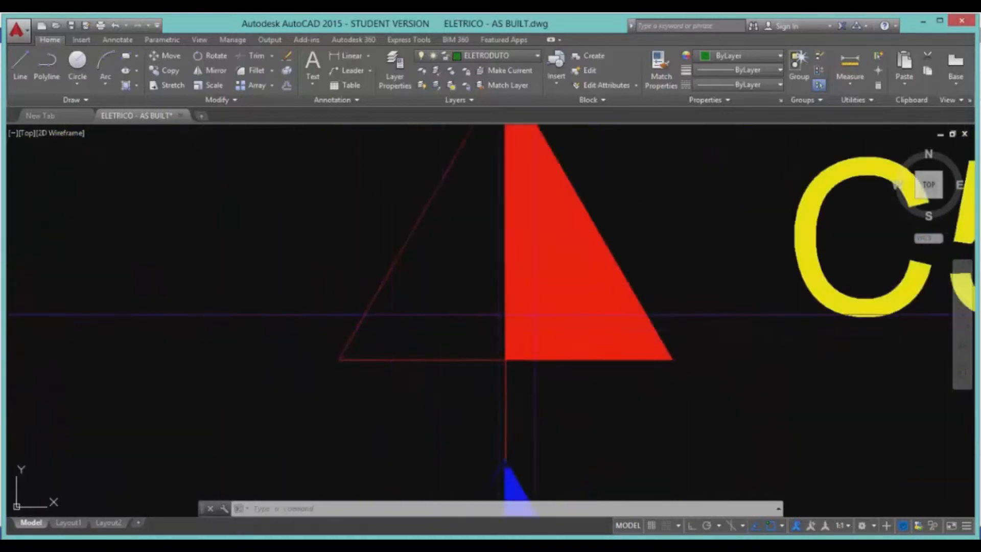
scroll(443, 318, "down", 5)
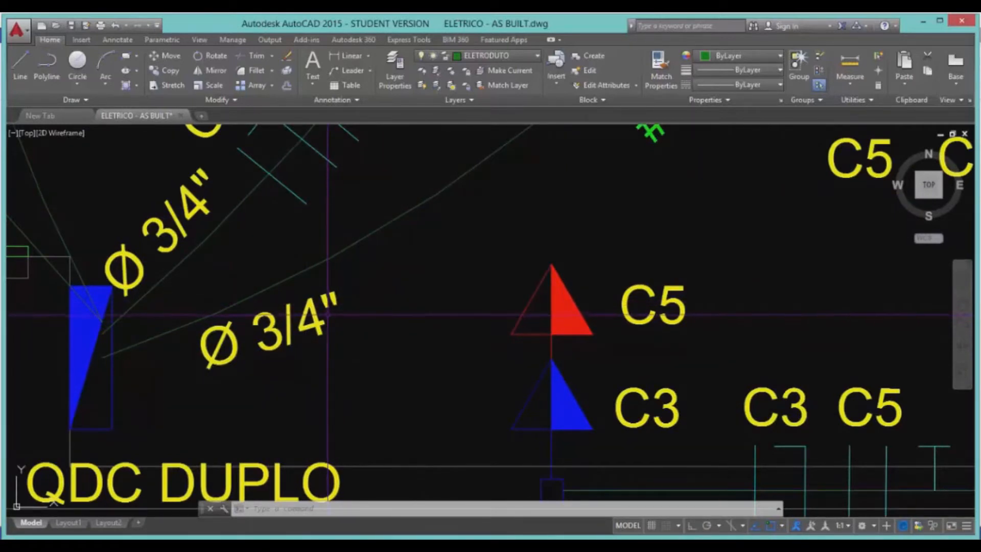
middle_click(383, 295)
middle_click(383, 295)
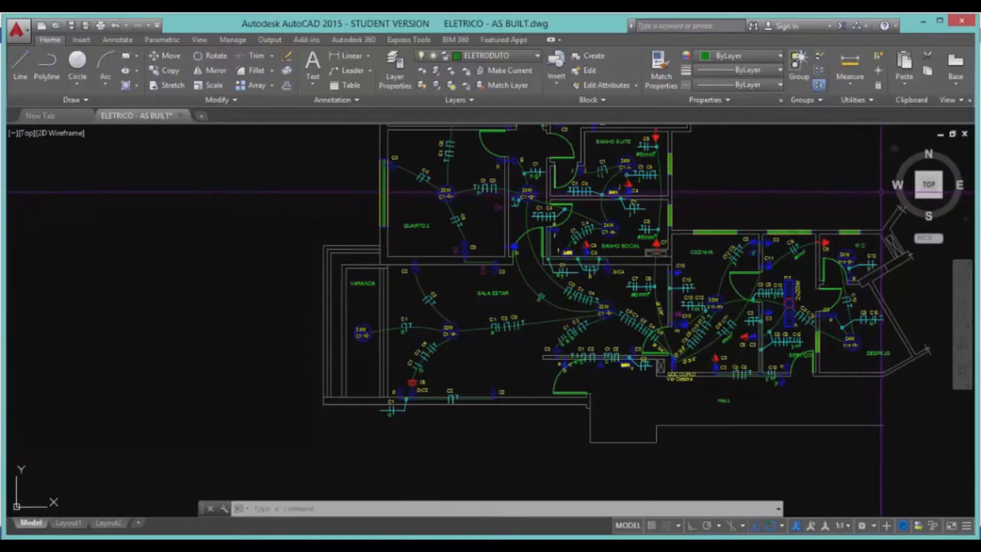
Zoom out from the floor plan and back in around its W.C. and DESPEJO rooms.
scroll(883, 196, "down", 2)
scroll(884, 189, "down", 2)
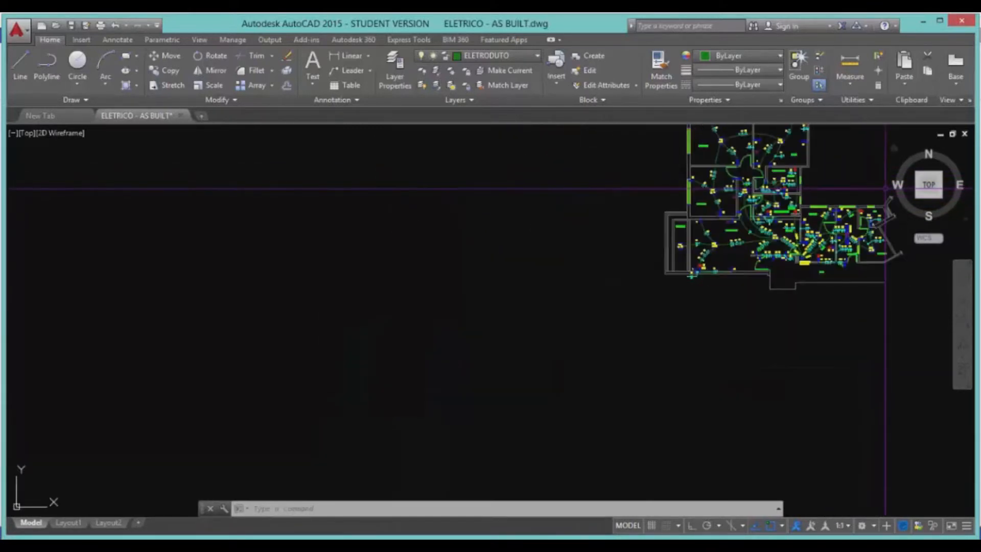
scroll(885, 188, "down", 2)
scroll(885, 189, "down", 2)
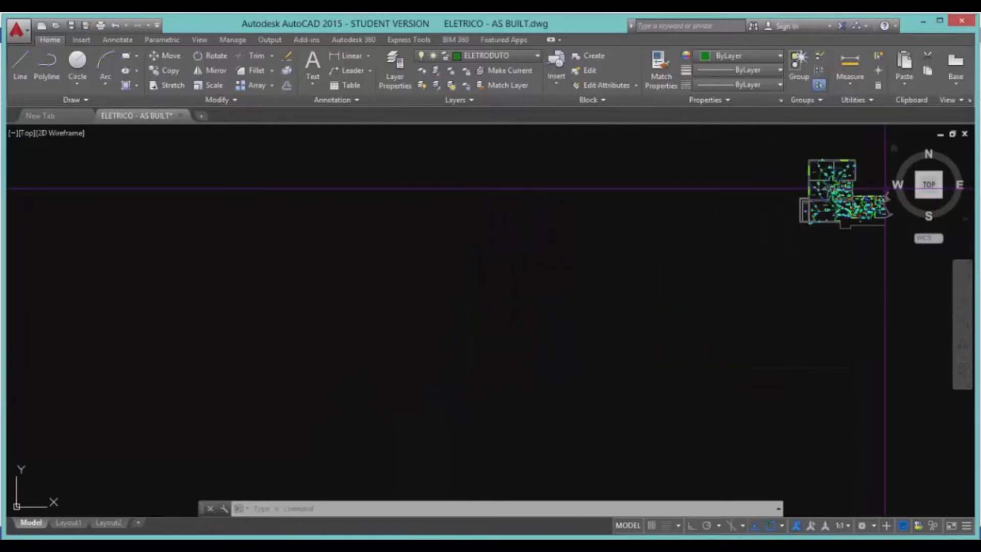
scroll(884, 186, "up", 3)
scroll(920, 170, "up", 2)
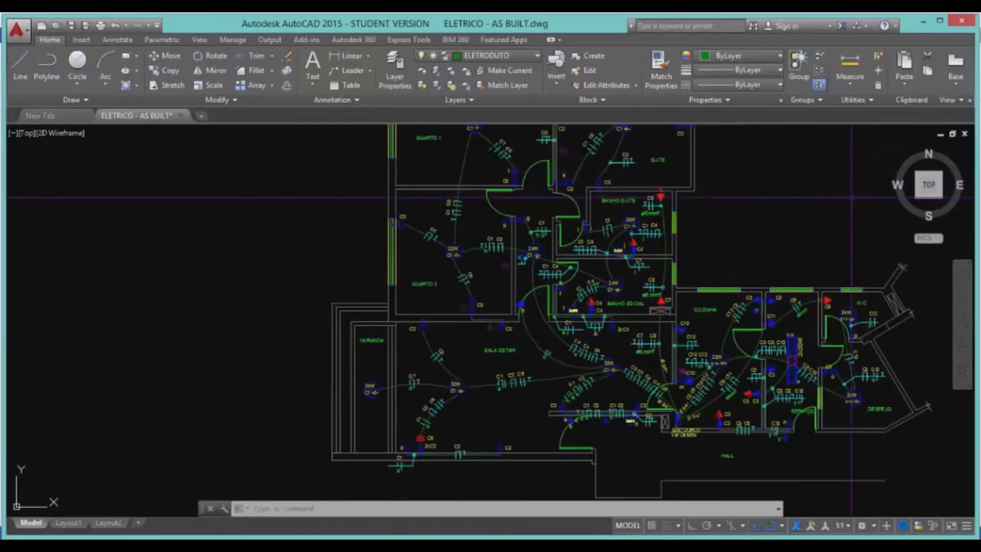
scroll(664, 301, "down", 2)
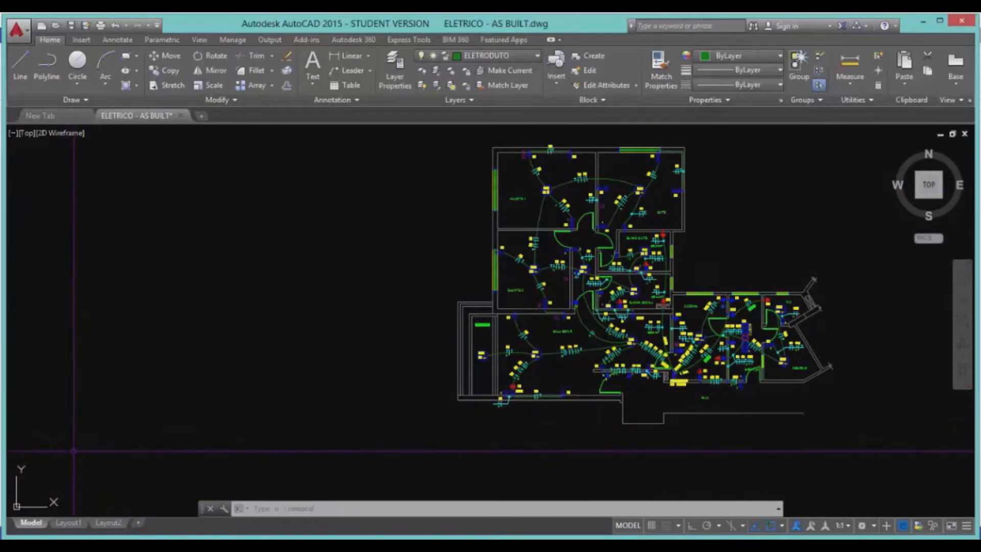
Zoom in on the LEGENDA symbol table beside the floor plan and return to the overview of the drawing.
scroll(74, 450, "down", 2)
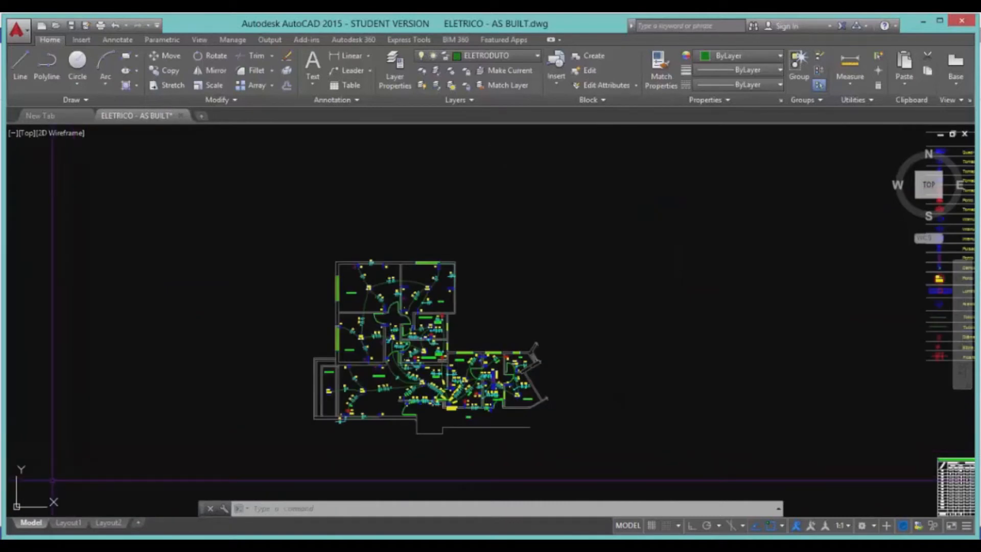
scroll(53, 481, "down", 2)
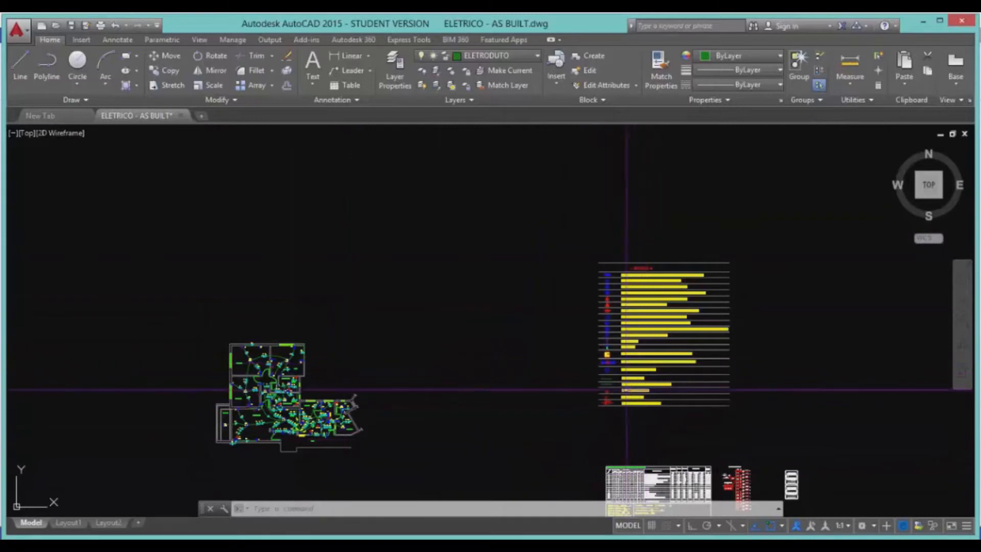
scroll(665, 379, "up", 4)
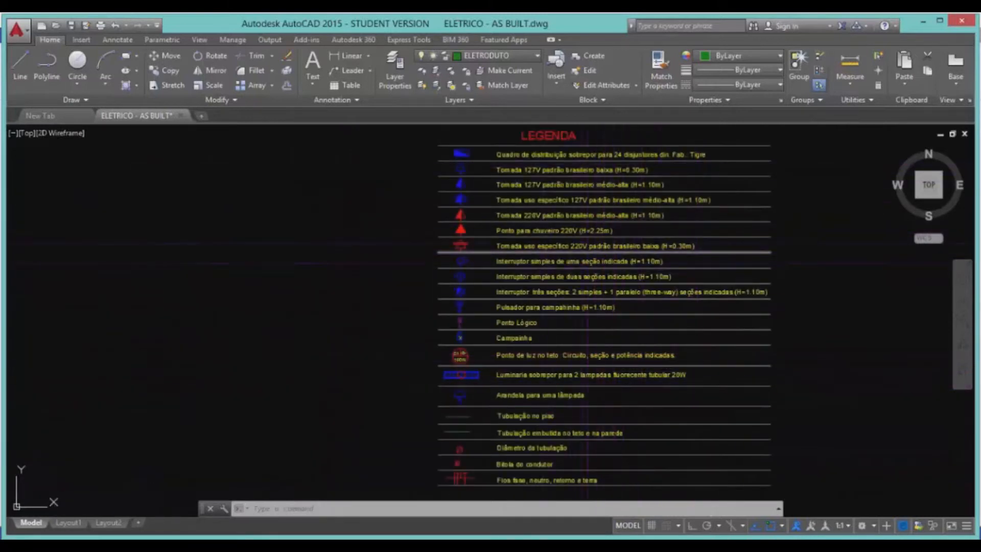
scroll(624, 291, "down", 2)
scroll(622, 291, "down", 2)
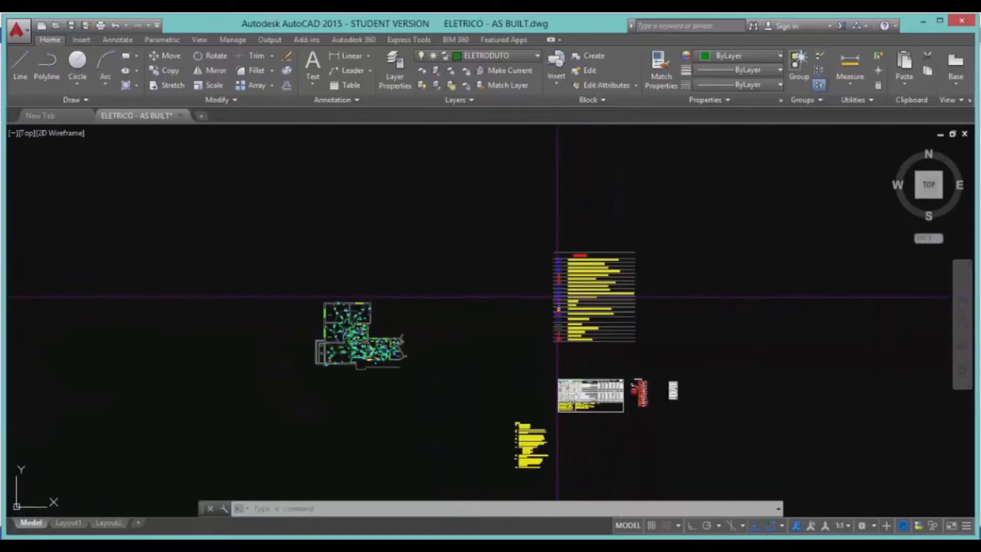
scroll(508, 379, "up", 2)
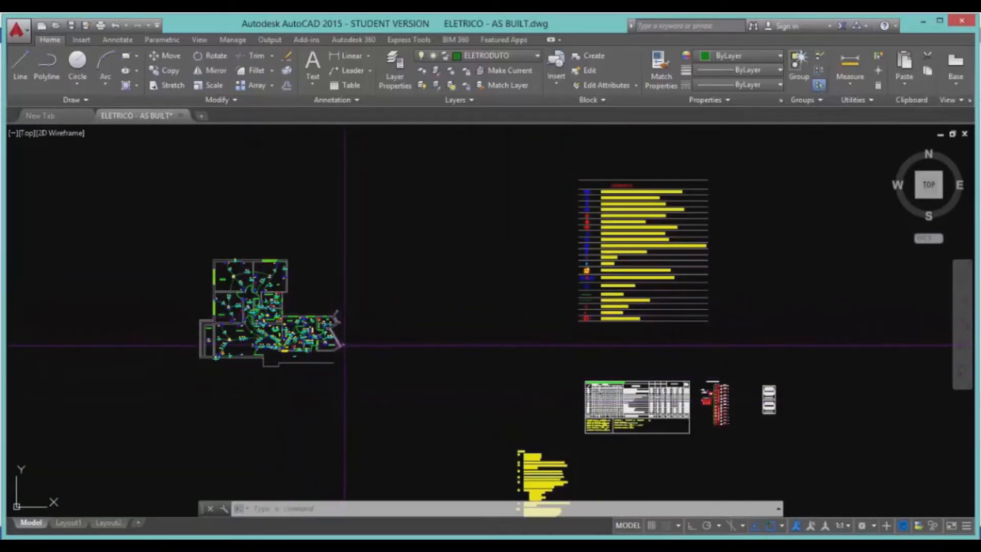
scroll(880, 451, "down", 2)
scroll(329, 289, "up", 5)
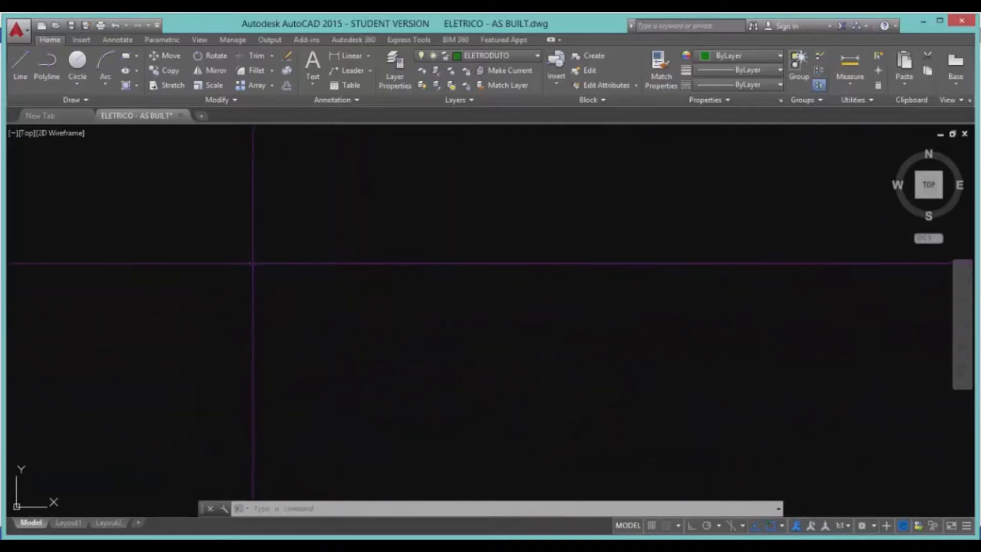
scroll(249, 268, "down", 5)
scroll(805, 418, "up", 2)
scroll(735, 425, "down", 1)
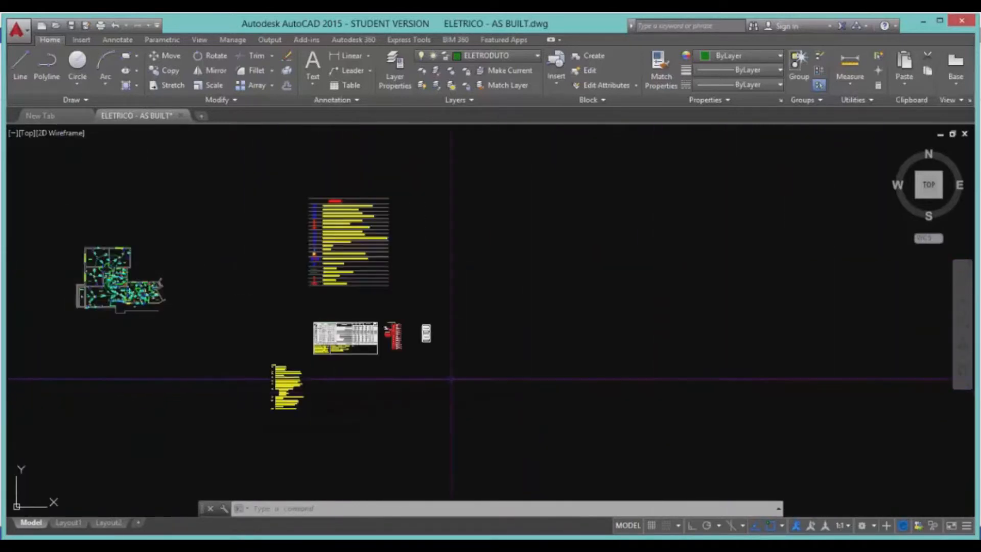
scroll(460, 337, "down", 2)
scroll(358, 320, "up", 6)
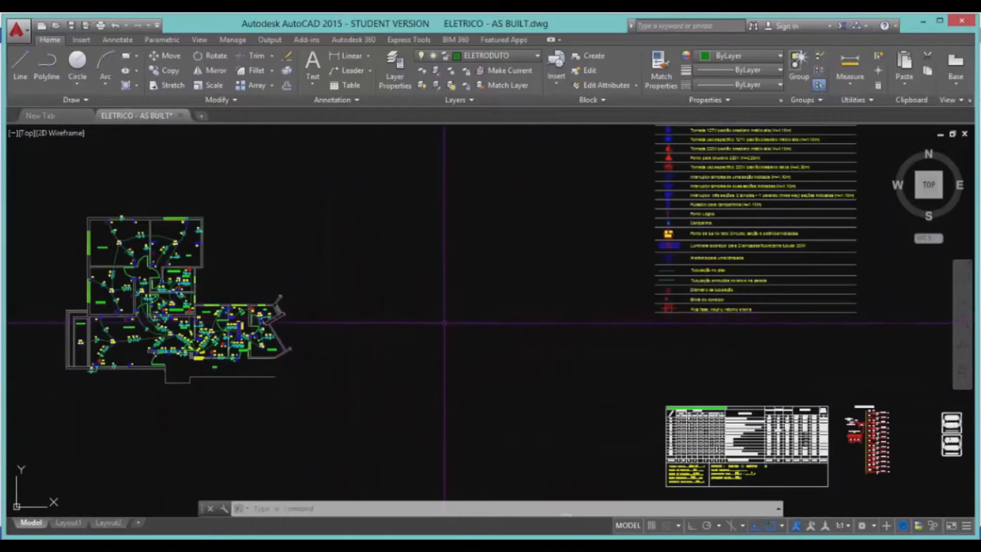
Pan model space with the Pan command so the floor plan, legend, load table and notes are all in view.
scroll(435, 336, "down", 2)
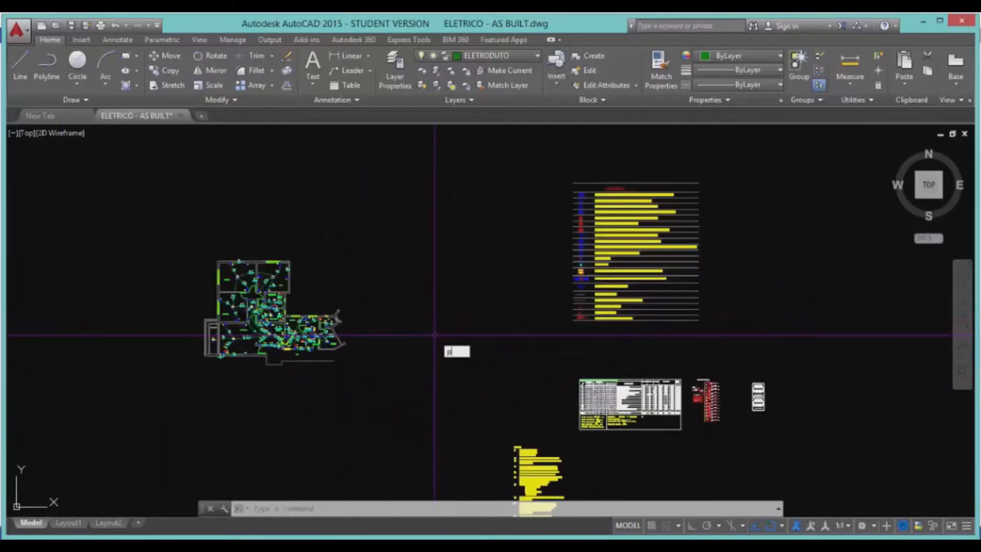
key("Return")
left_click_drag(478, 332, 250, 318)
mouse_move(581, 445)
left_mouse_down()
mouse_move(385, 326)
mouse_move(655, 312)
left_mouse_up()
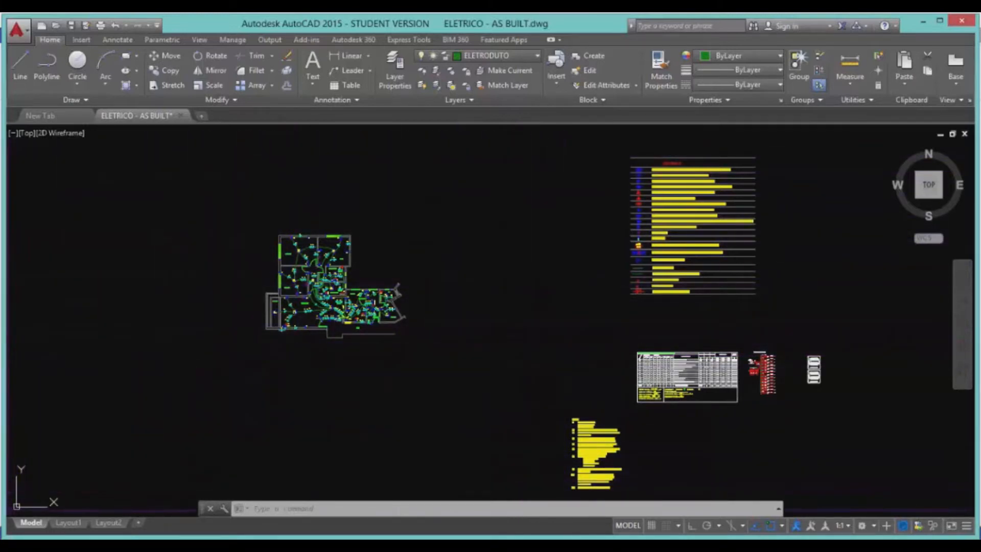
Examine the Layout1 sheet with its plan, tables, diagrams and title block, and compare it with model space.
left_click(68, 522)
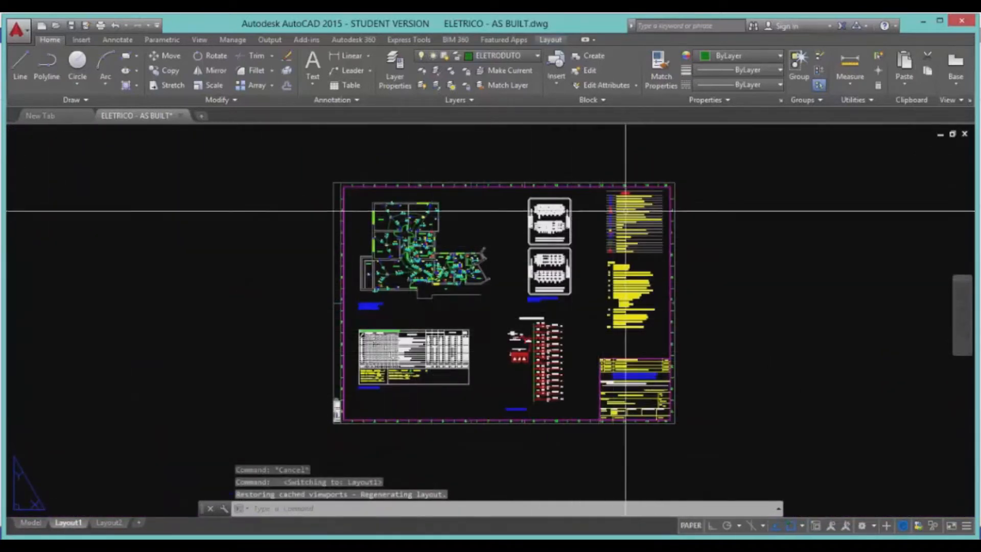
scroll(613, 210, "up", 2)
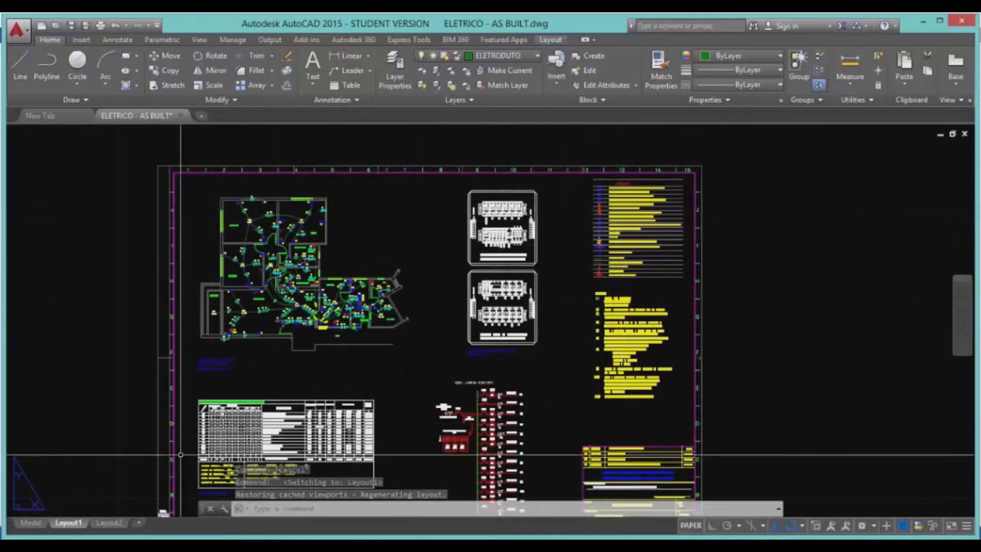
scroll(362, 290, "down", 2)
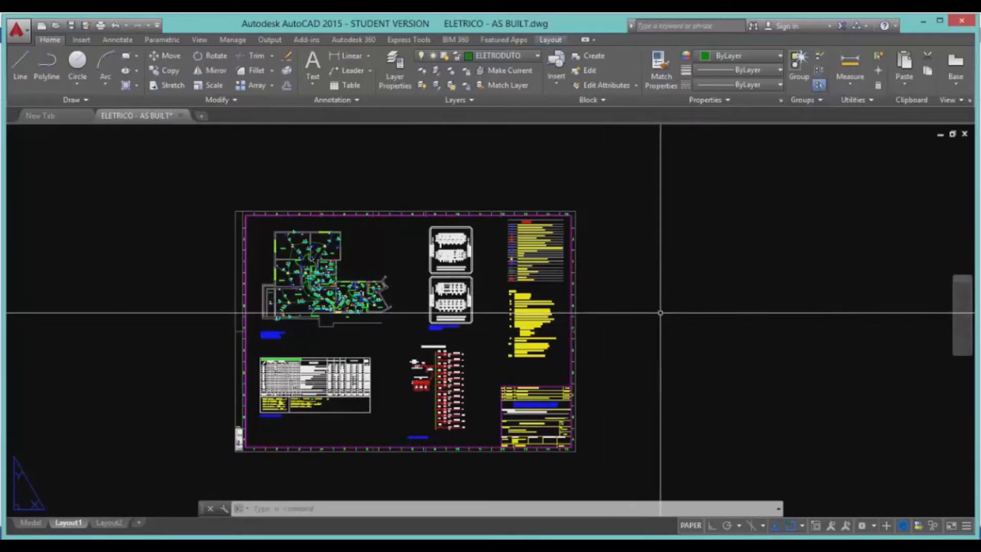
scroll(621, 329, "down", 2)
scroll(468, 350, "up", 2)
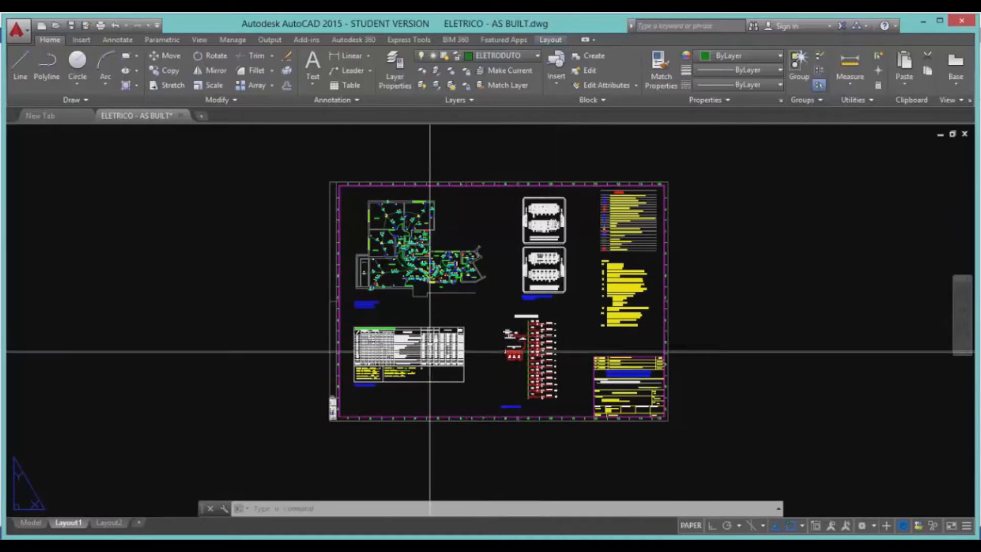
scroll(433, 351, "down", 2)
scroll(541, 322, "up", 2)
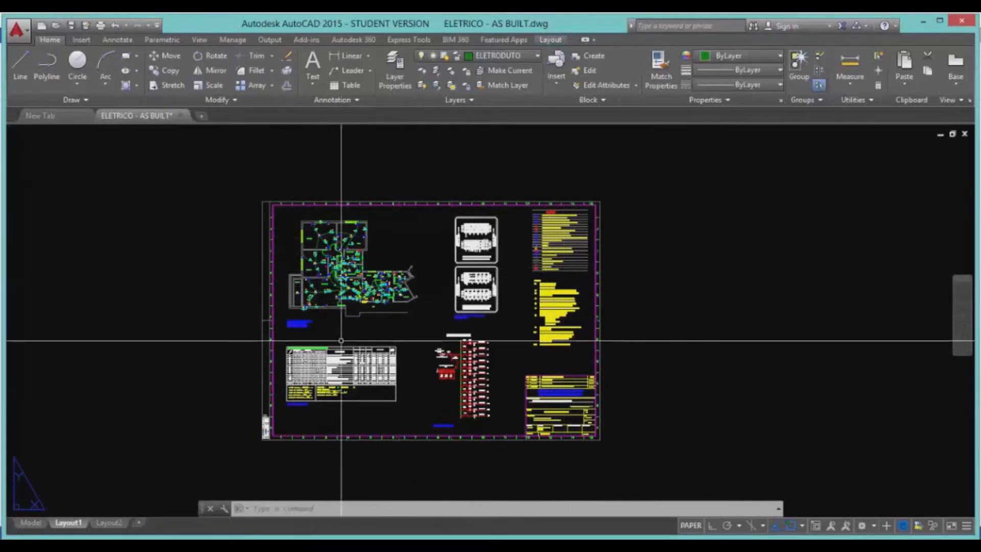
left_click(25, 523)
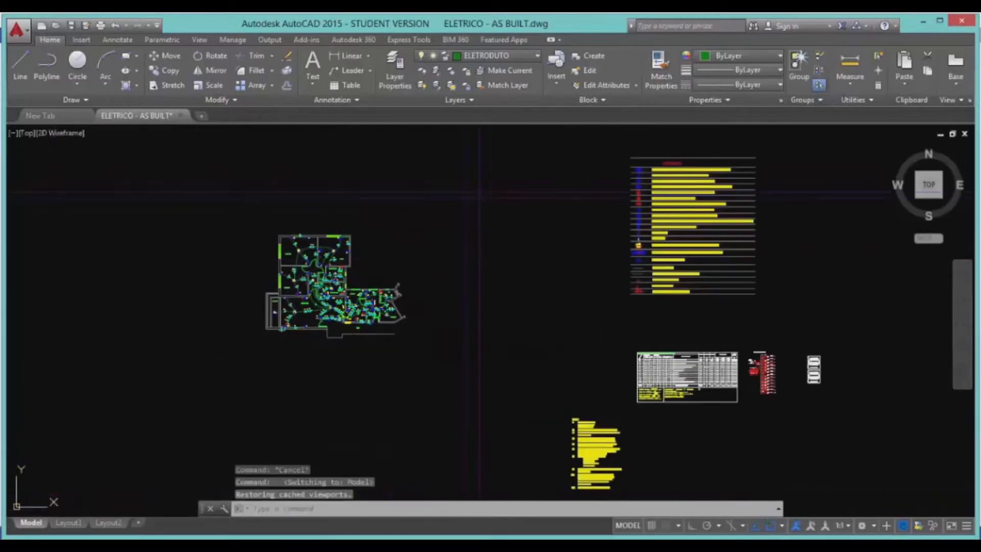
left_click(65, 523)
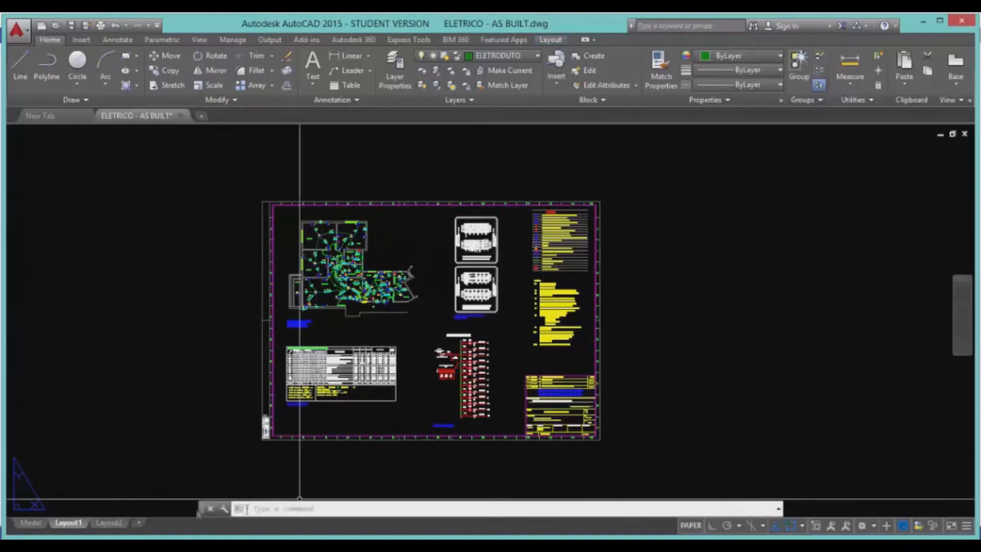
Switch to model space and examine the floor plan and the LEGENDA symbol table up close.
left_click(32, 523)
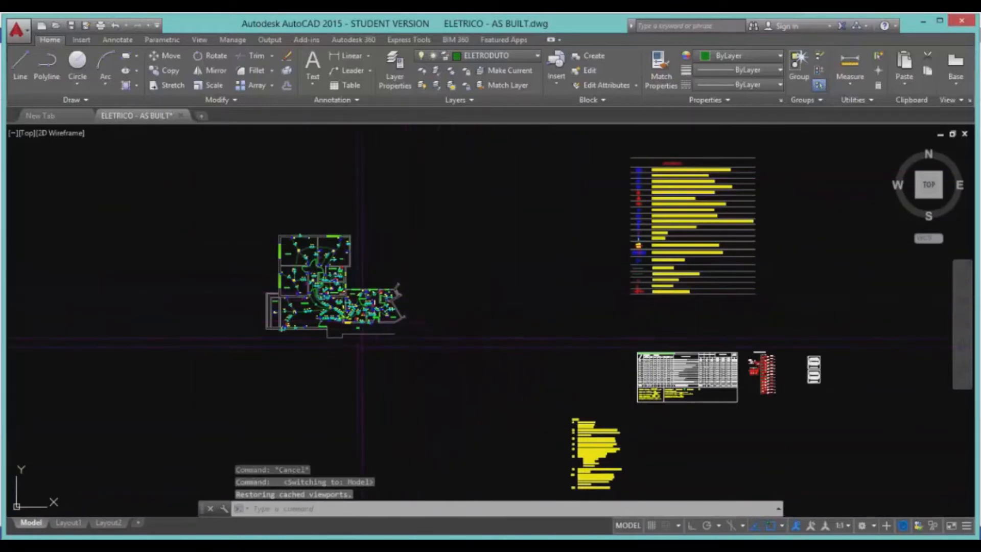
scroll(374, 333, "down", 3)
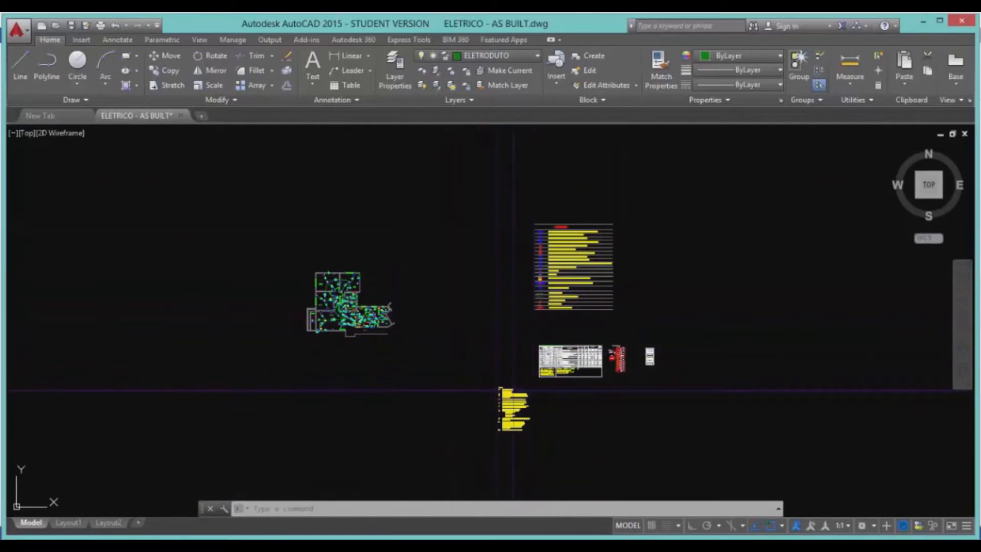
scroll(345, 290, "up", 4)
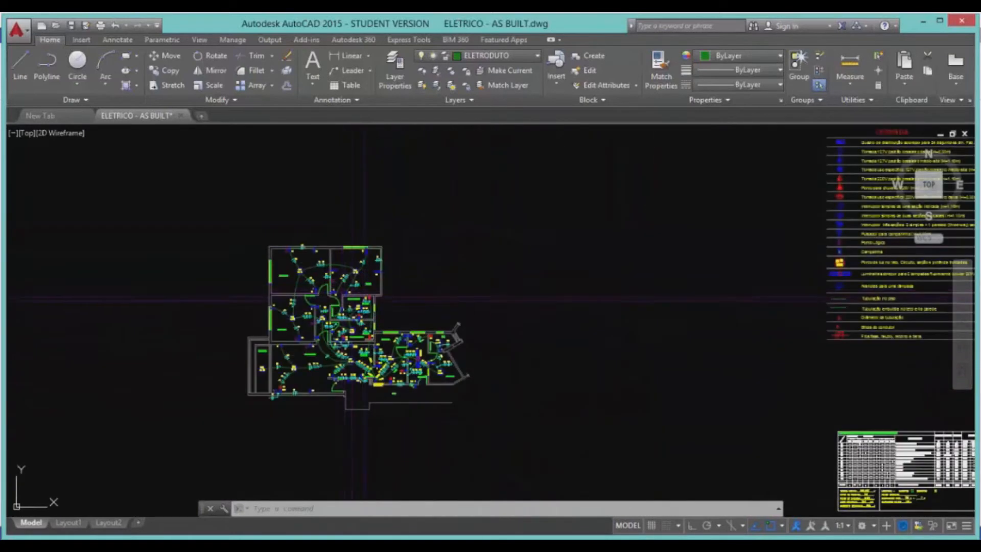
scroll(387, 375, "up", 2)
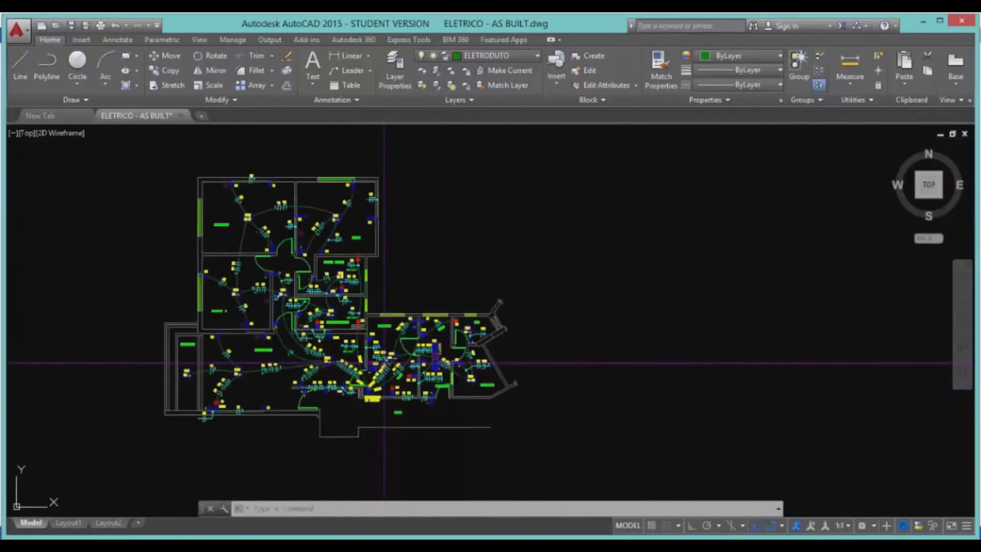
scroll(448, 384, "up", 2)
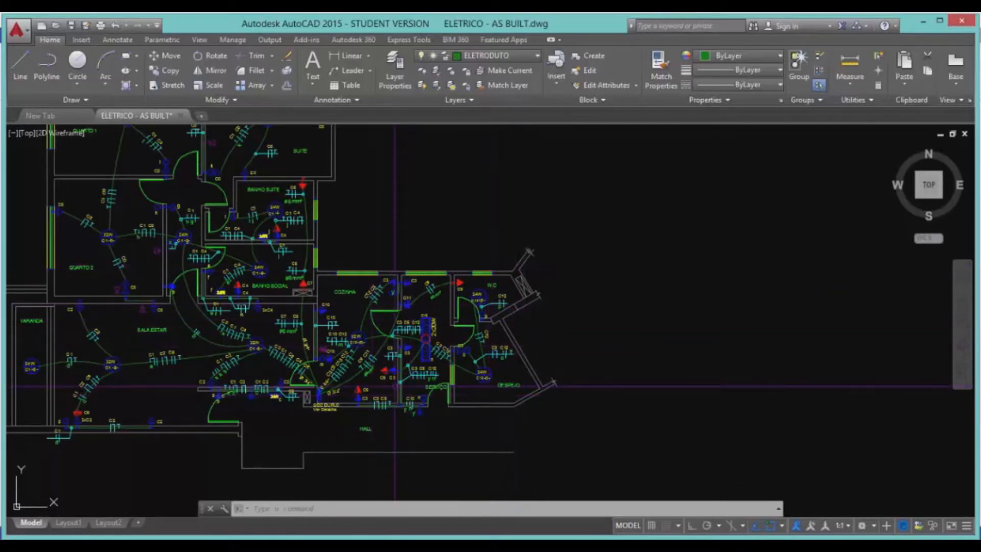
scroll(401, 372, "down", 5)
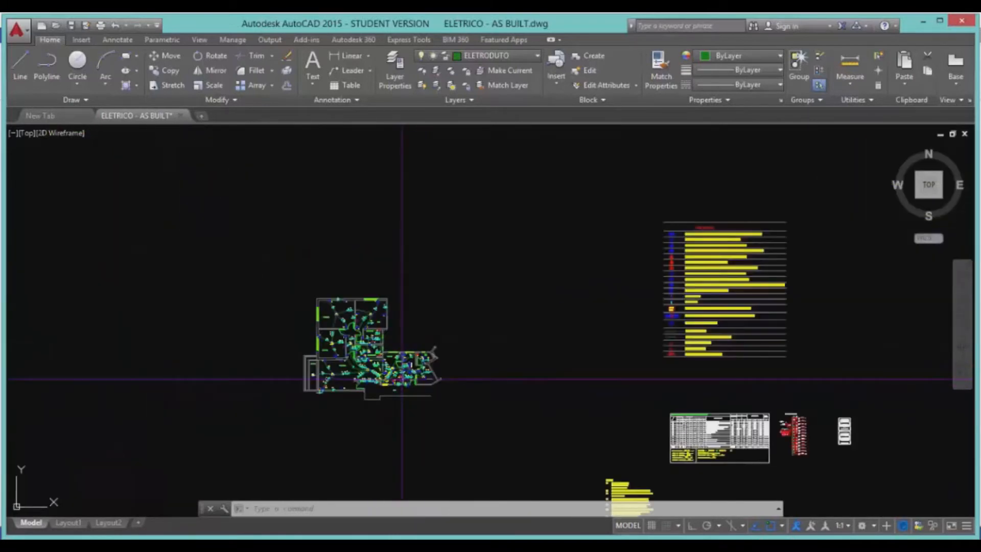
scroll(787, 240, "up", 4)
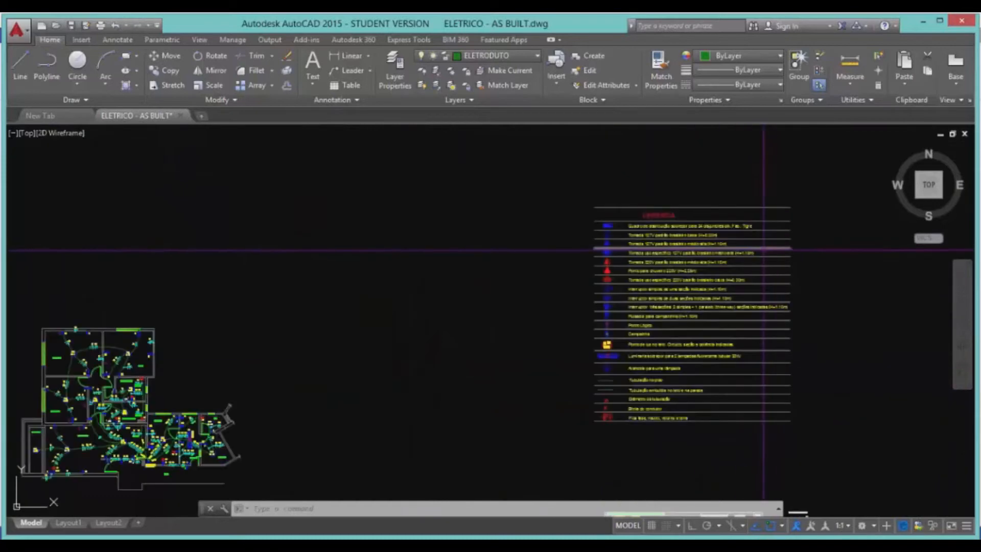
scroll(565, 351, "down", 5)
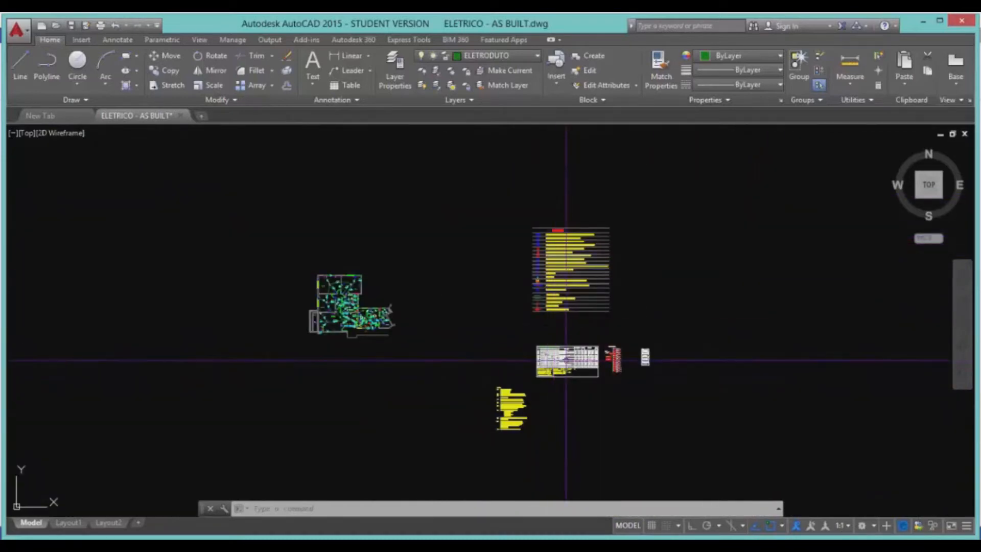
Examine the load table and the QDC - AP804 220/127V diagram in model space and return to the drawing overview.
scroll(559, 387, "up", 4)
scroll(471, 324, "down", 3)
scroll(332, 325, "up", 3)
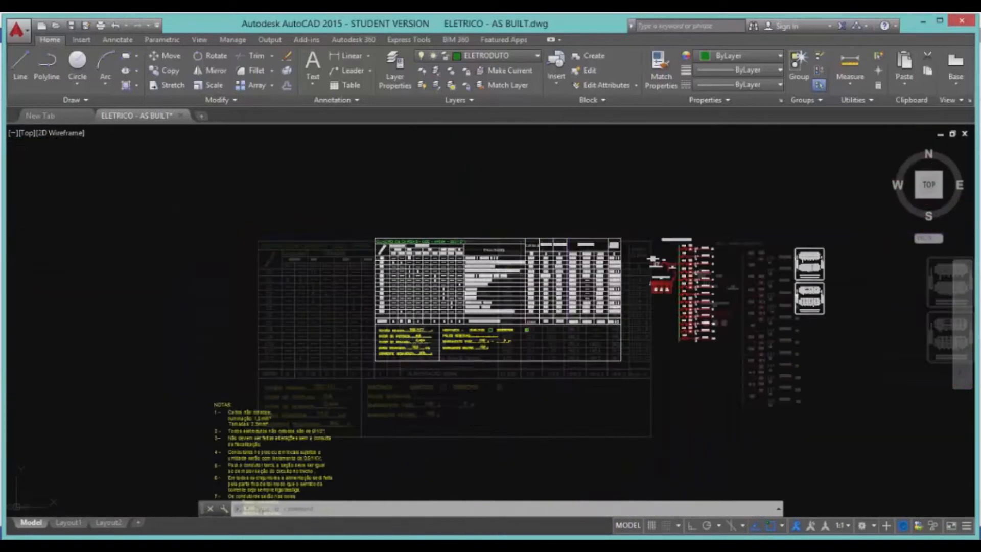
scroll(332, 325, "down", 2)
scroll(659, 303, "up", 3)
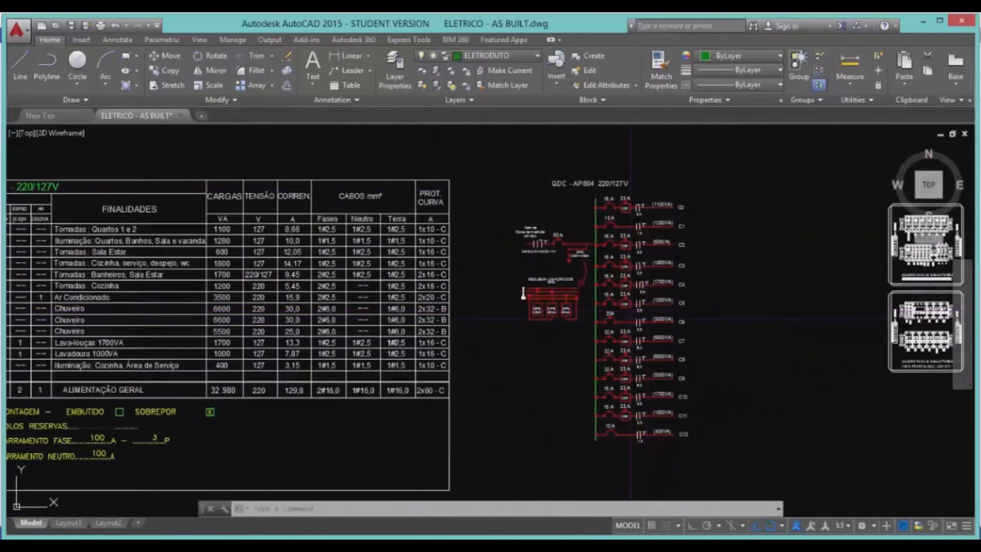
scroll(616, 283, "down", 4)
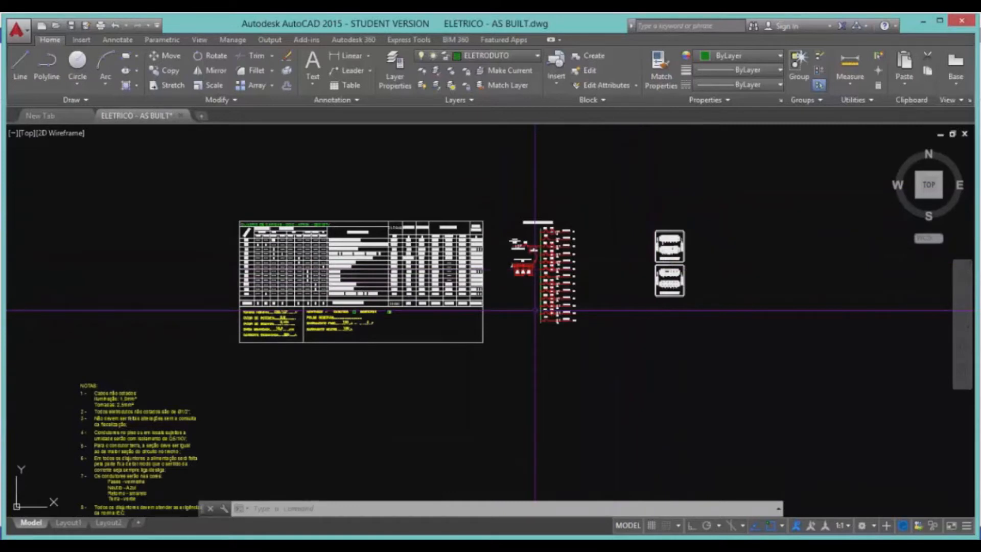
scroll(642, 284, "down", 5)
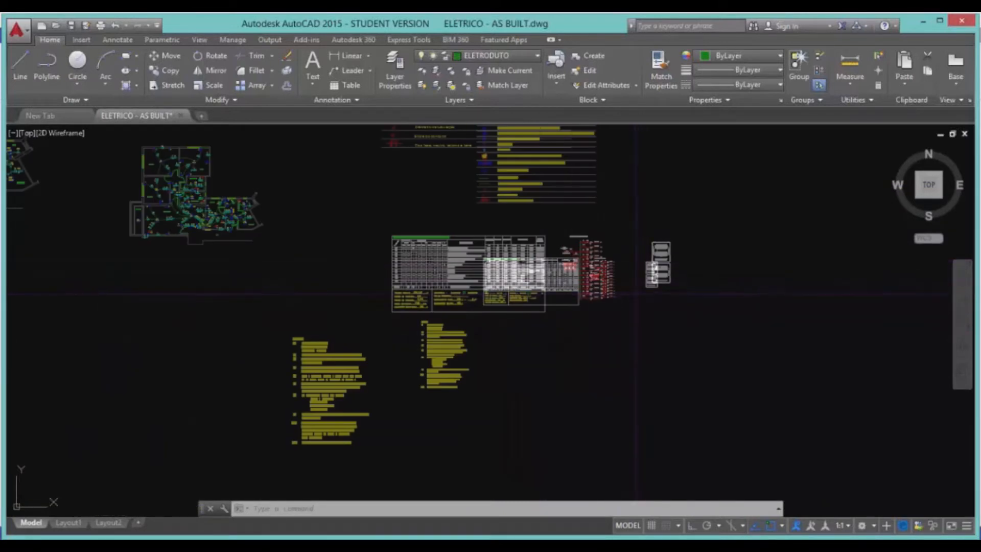
scroll(460, 363, "down", 3)
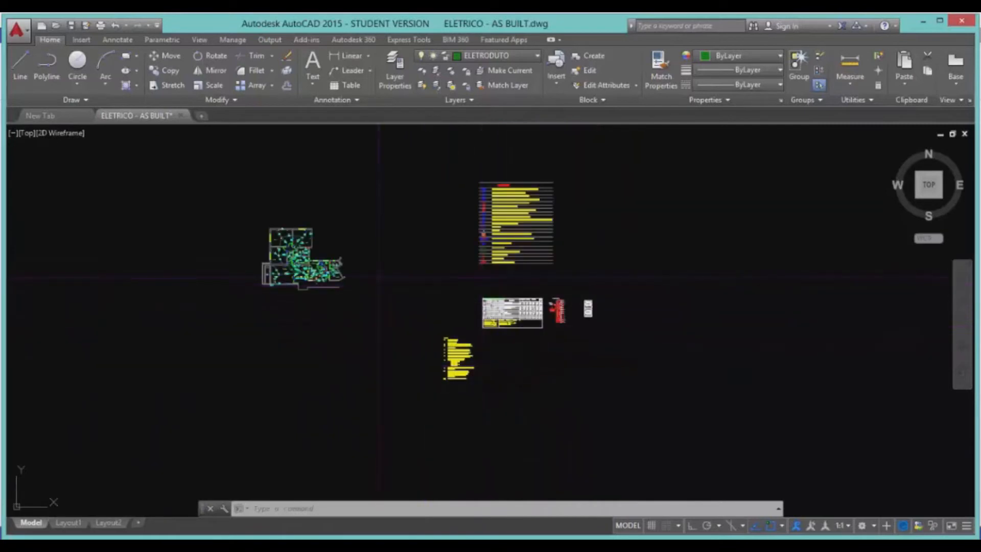
scroll(378, 271, "up", 3)
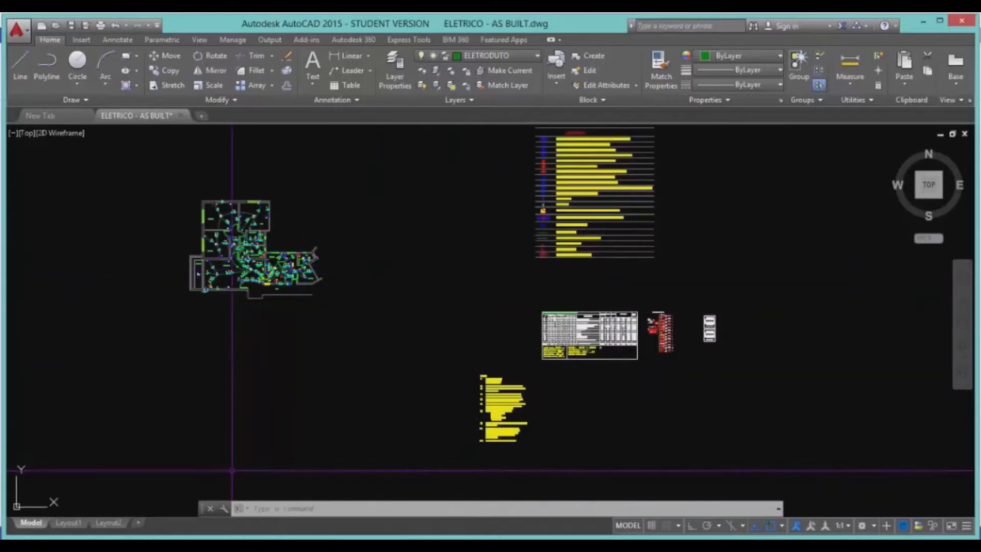
Switch to Layout1 and turn on the VP layer to show the viewport frames.
left_click(68, 523)
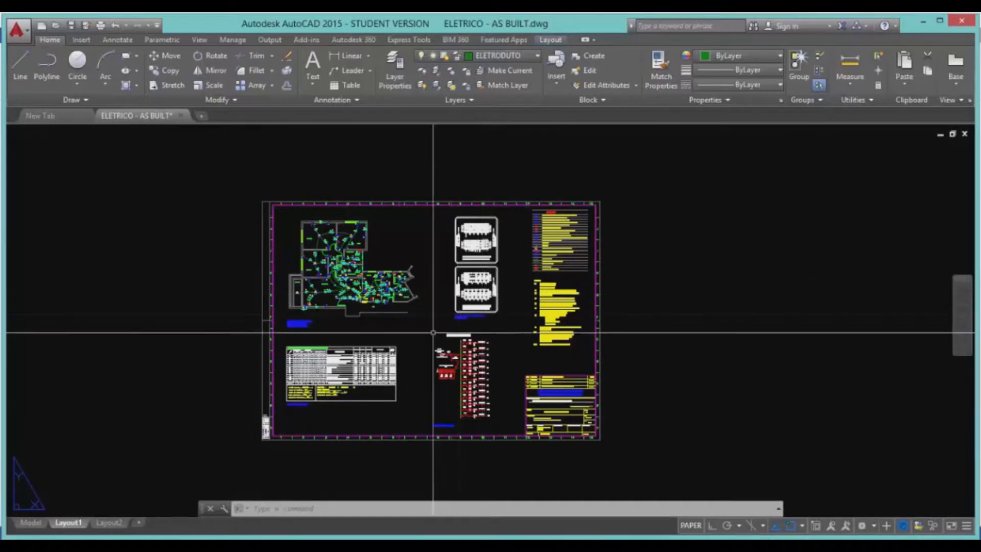
left_click(505, 54)
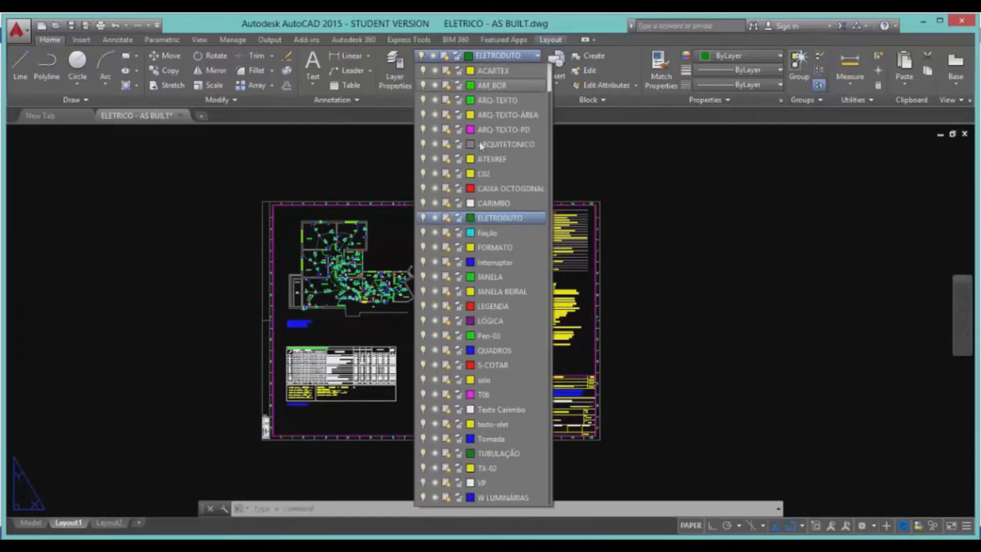
left_click(423, 483)
left_click(662, 352)
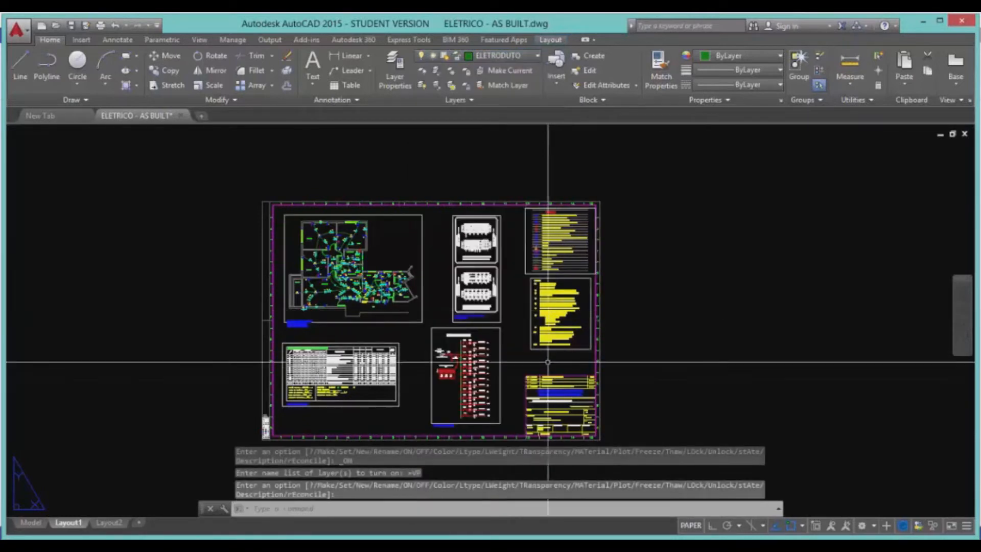
Activate the floor plan viewport on Layout1 and return to paper space.
left_click(387, 239)
double_click(387, 239)
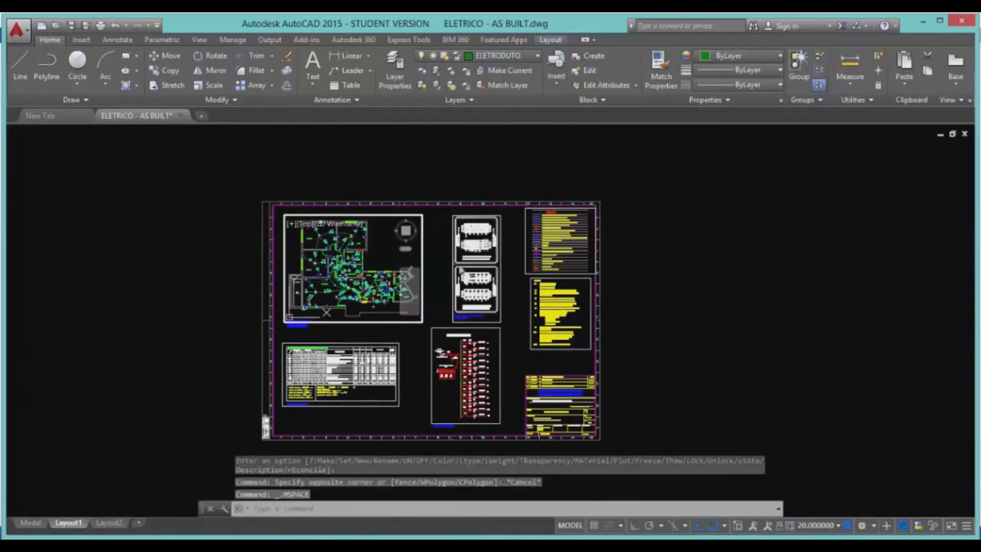
double_click(439, 256)
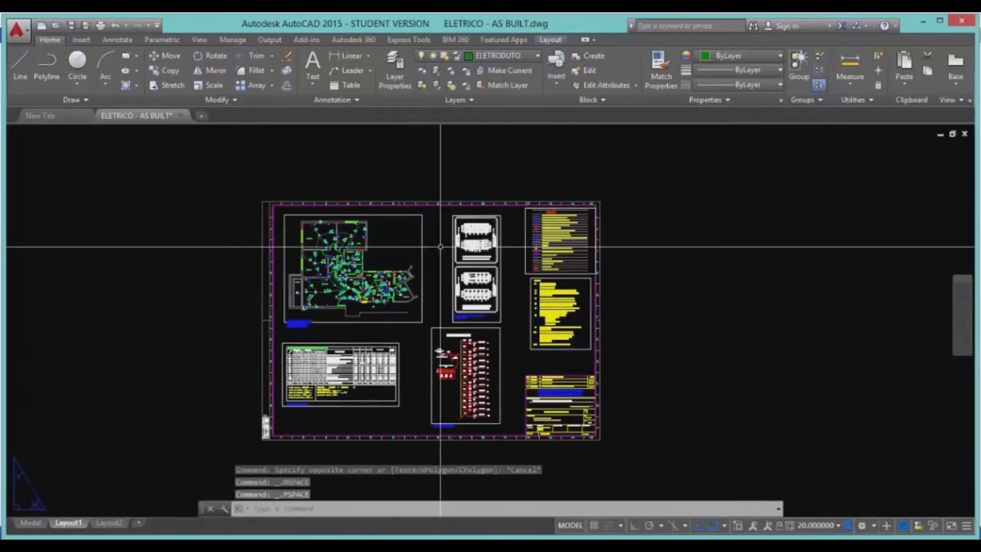
Zoom the floor plan in and out inside its Layout1 viewport, finishing back in paper space.
double_click(380, 245)
scroll(376, 251, "down", 4)
scroll(376, 251, "up", 4)
scroll(376, 251, "down", 4)
scroll(376, 250, "up", 4)
scroll(376, 251, "down", 3)
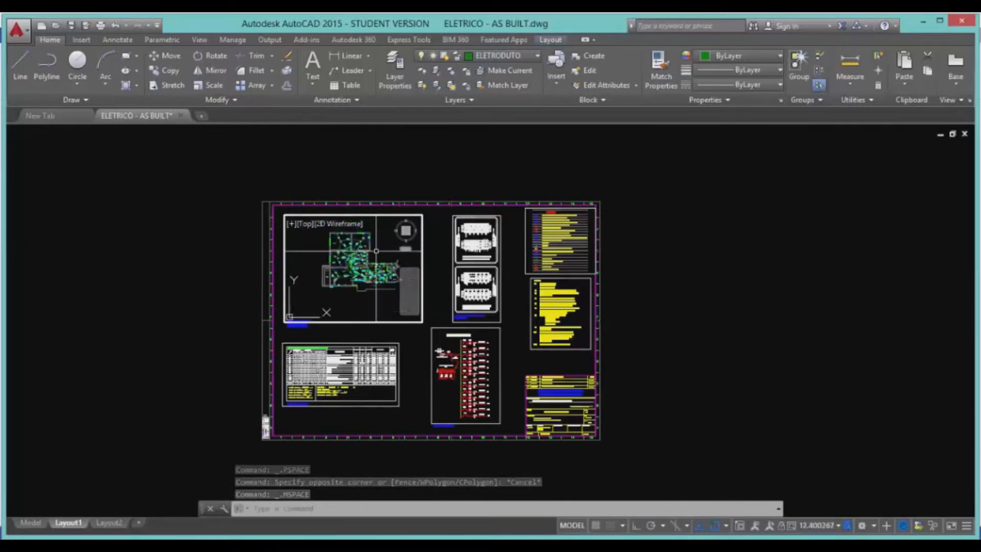
scroll(376, 251, "up", 3)
scroll(376, 251, "down", 3)
scroll(376, 250, "up", 4)
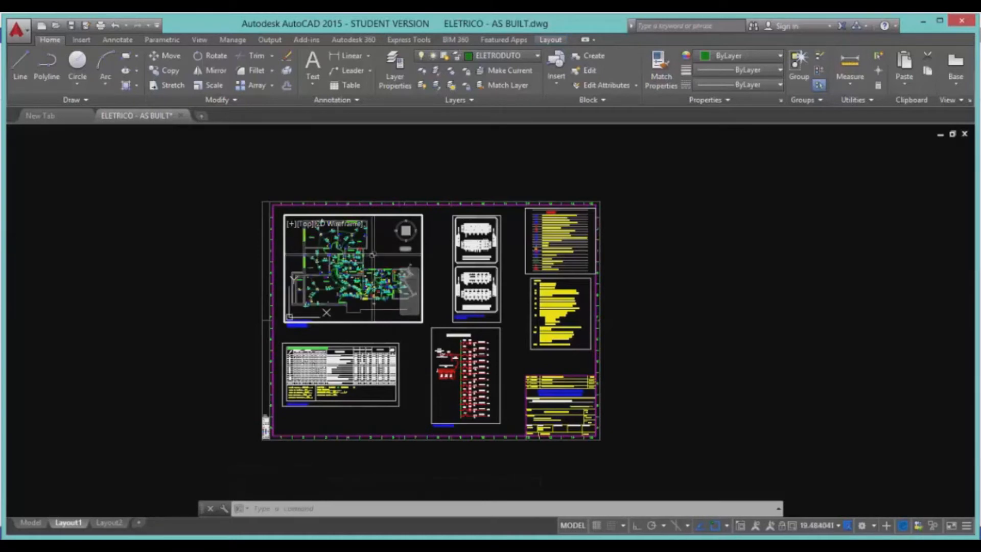
scroll(372, 258, "up", 5)
scroll(369, 268, "down", 5)
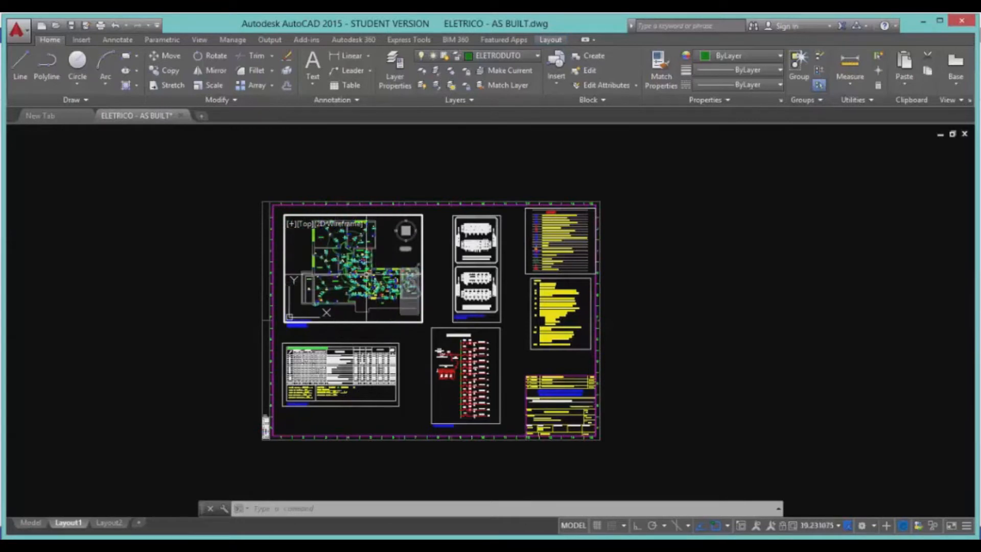
double_click(430, 259)
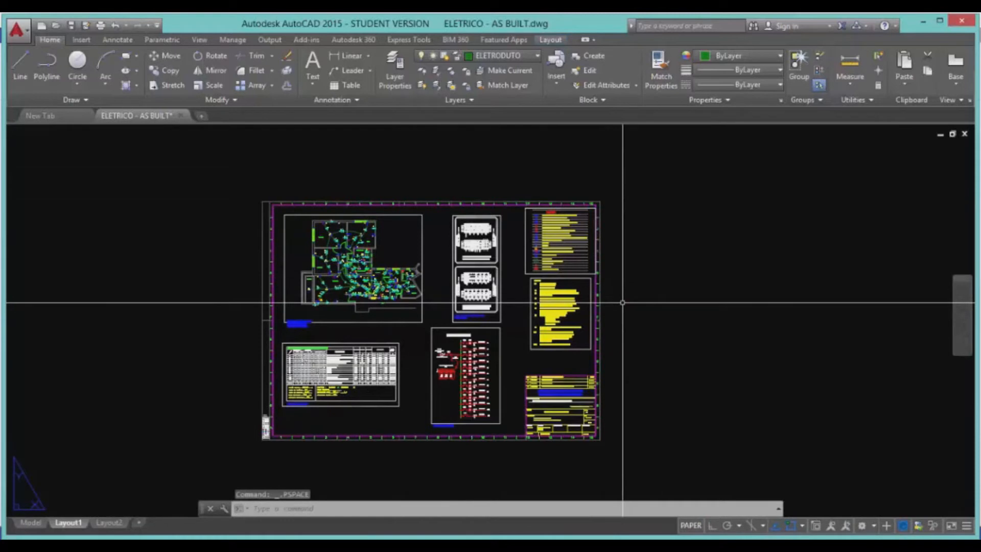
Create a rectangular viewport with MVIEW in the empty space beside the title block side of the Layout1 sheet.
type("v")
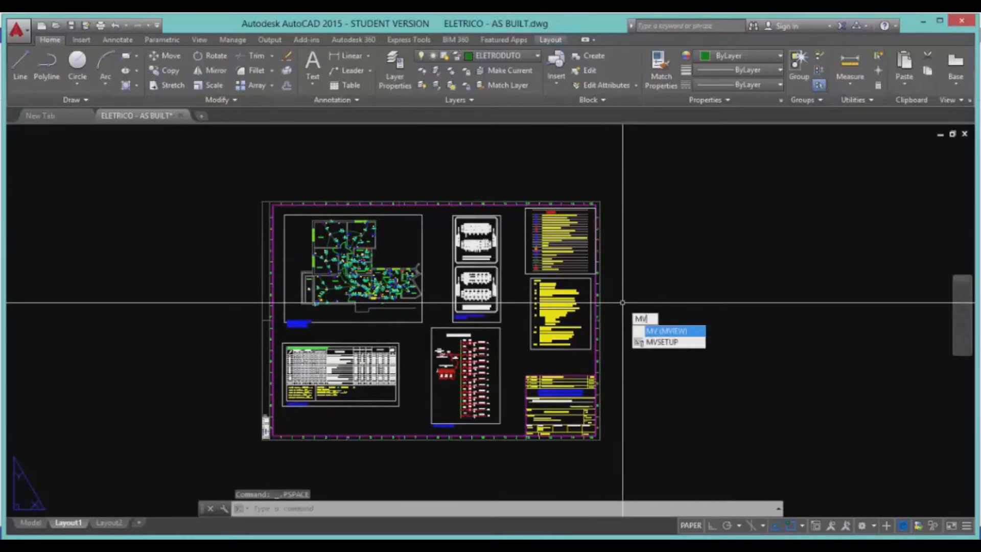
left_click(674, 334)
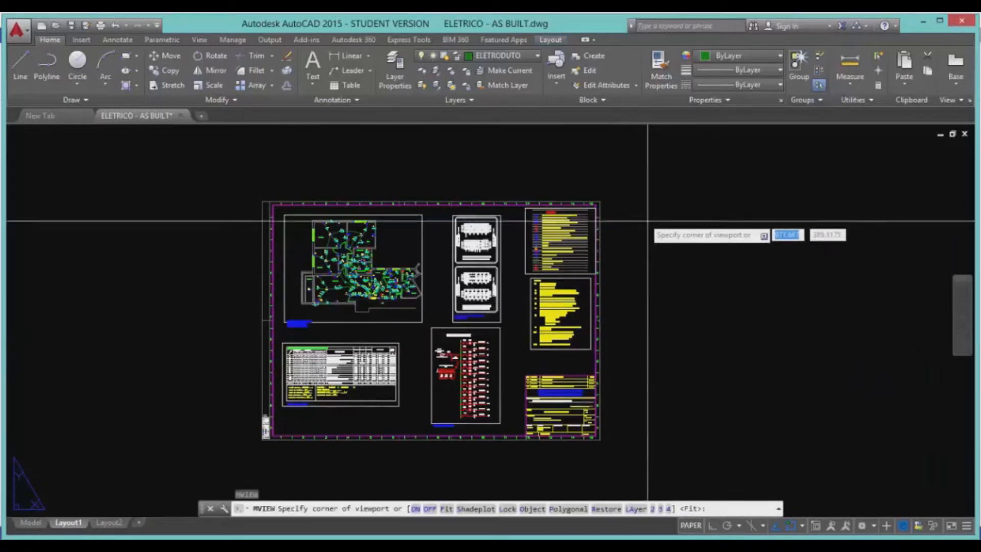
left_click(635, 210)
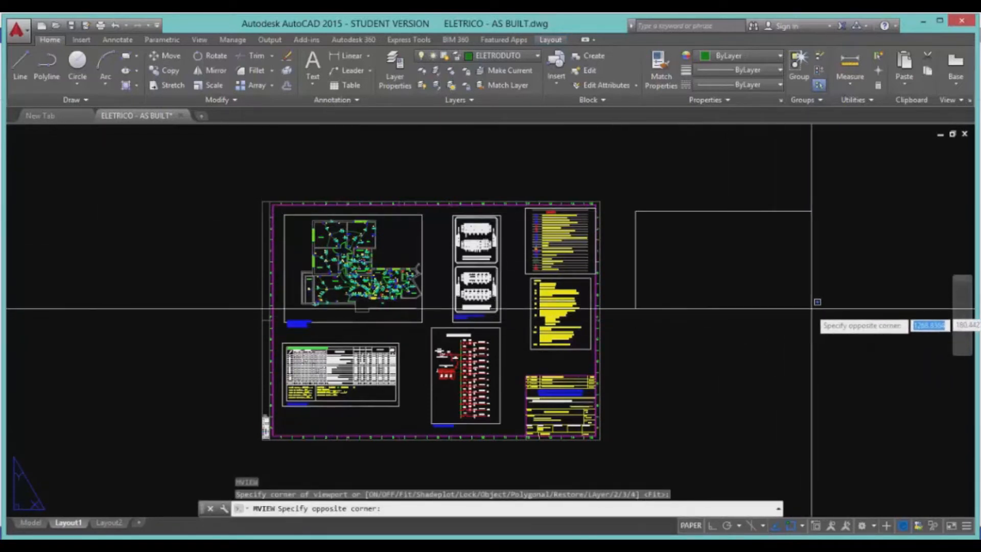
left_click(834, 352)
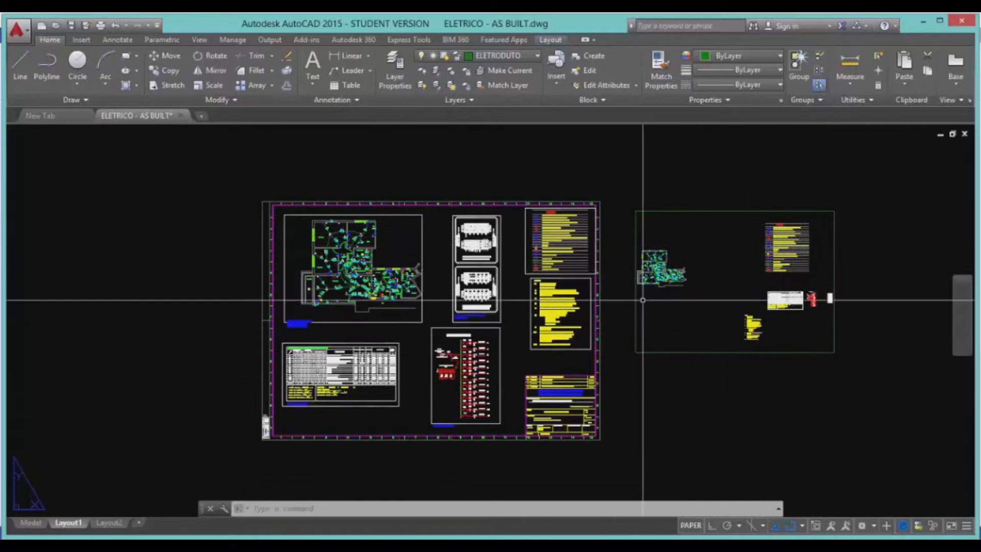
Zoom to a window around the floor plan inside the new viewport and return to paper space.
double_click(713, 261)
scroll(682, 279, "up", 4)
scroll(702, 295, "down", 4)
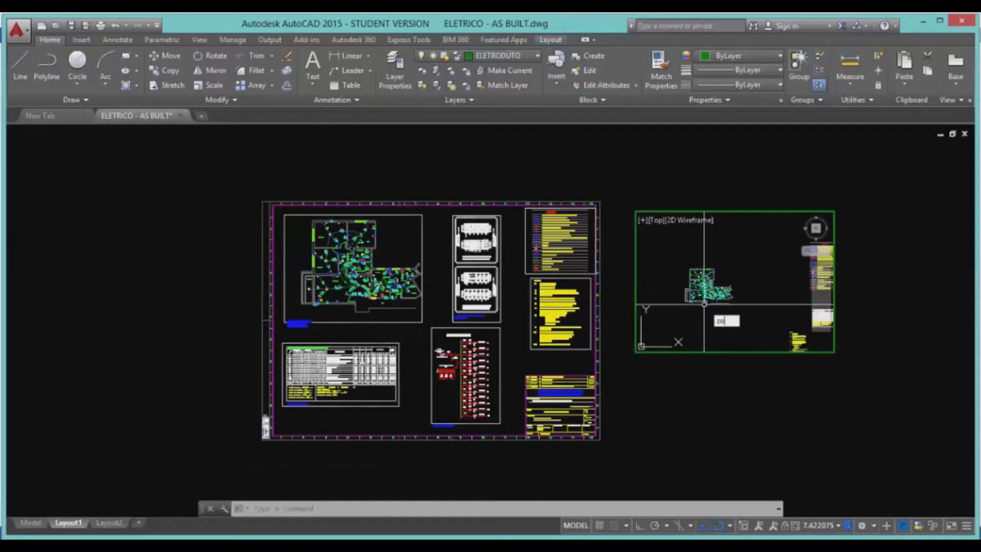
key("Return")
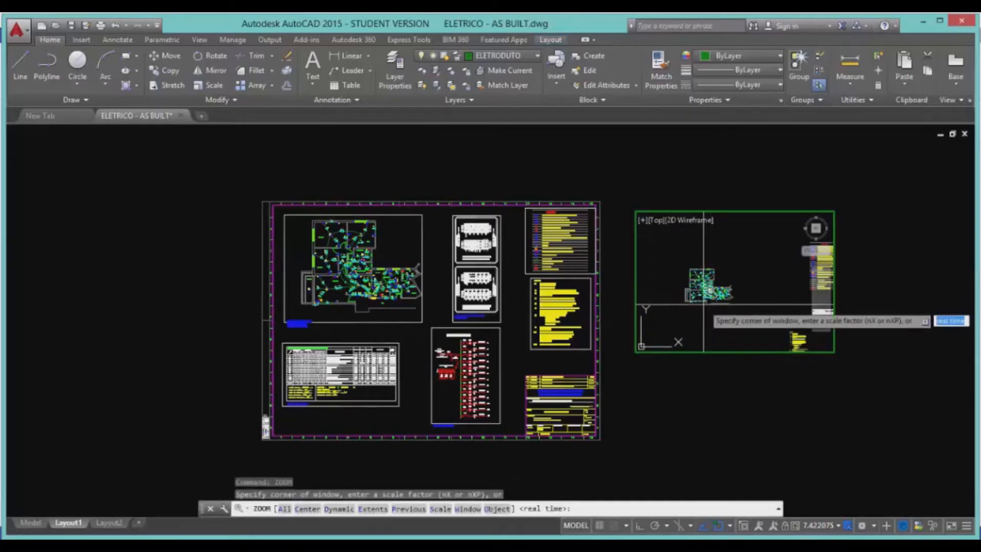
left_click(683, 266)
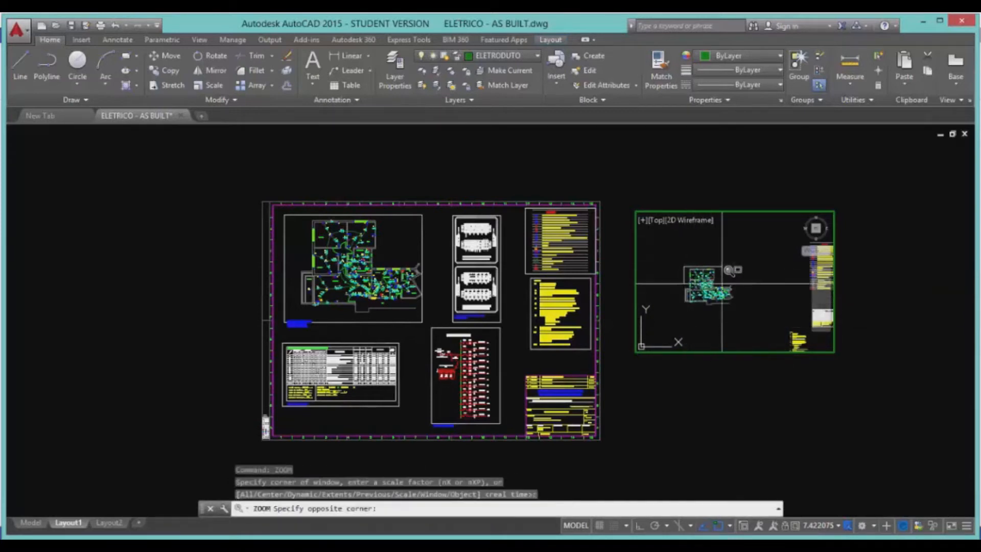
left_click(737, 307)
left_click(744, 296)
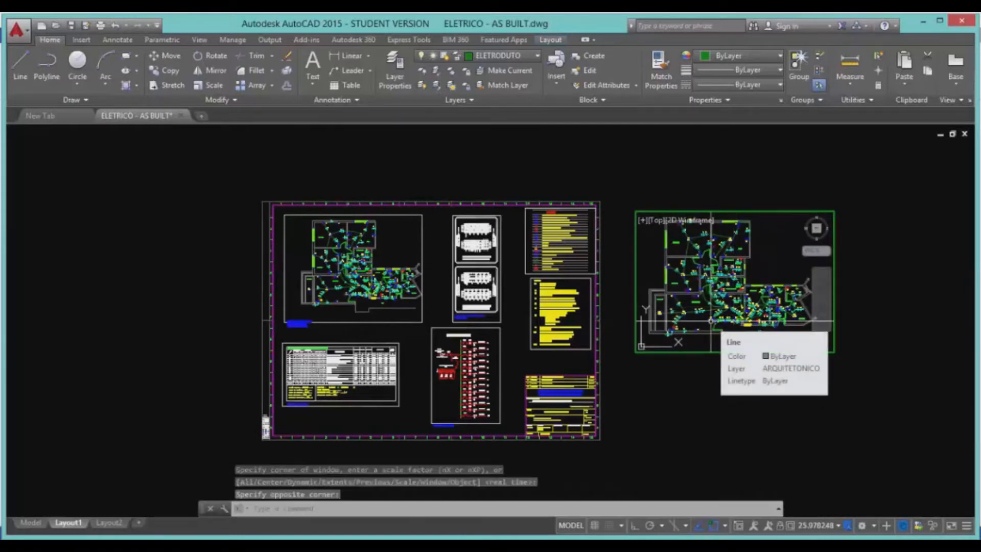
double_click(808, 412)
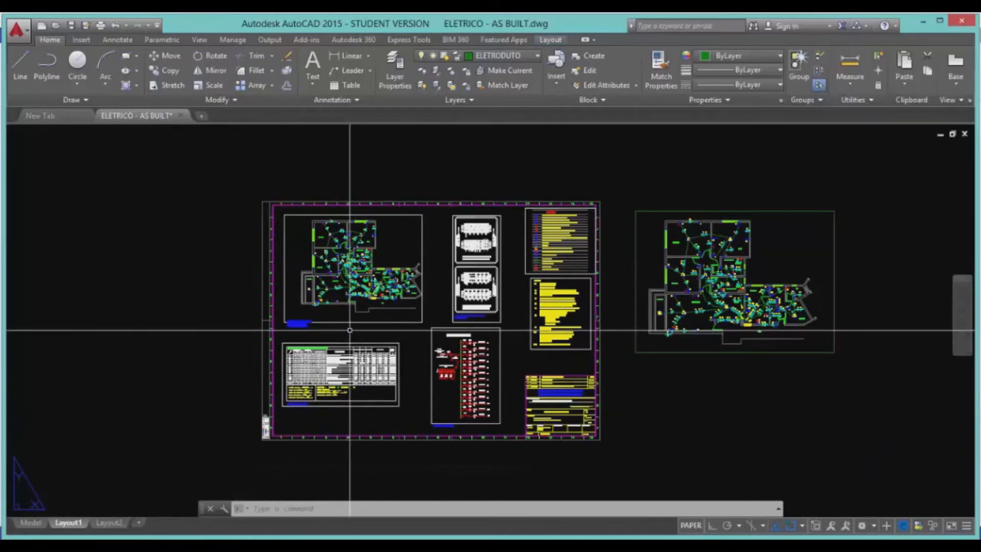
left_click(786, 406)
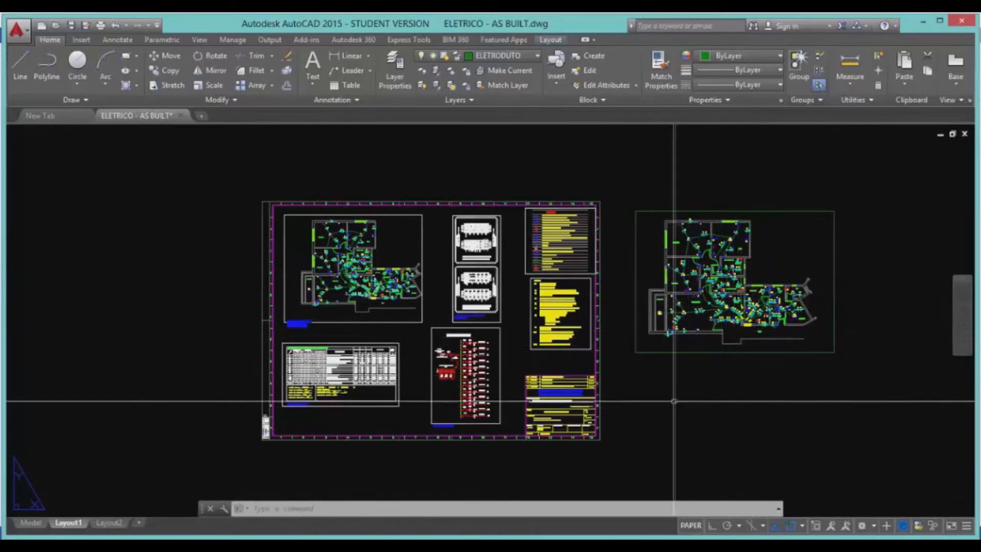
Switch to the reference photo in Windows Photo Viewer and read the Escala da VP table of viewport scale factors.
left_click_drag(613, 539, 470, 21)
left_click_drag(652, 359, 638, 245)
left_click_drag(556, 392, 529, 323)
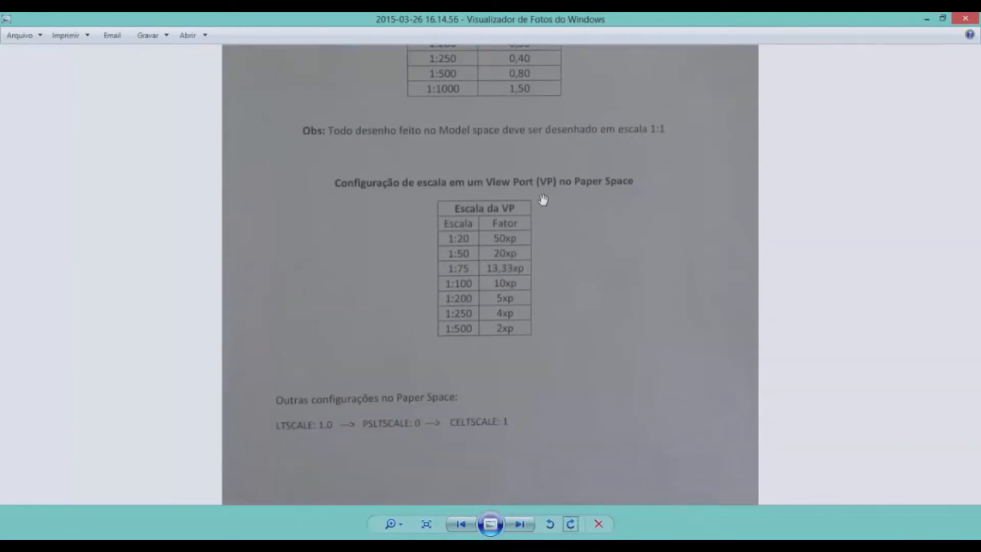
left_click_drag(577, 316, 578, 298)
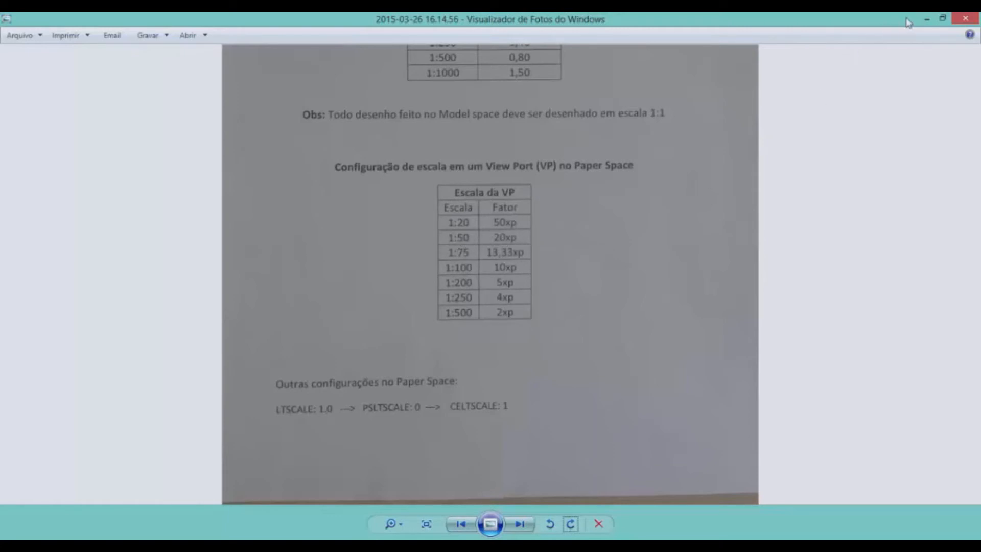
Switch back to AutoCAD, set the new viewport's zoom scale to 20xp, and return to paper space.
left_click_drag(616, 234, 613, 345)
left_click(926, 19)
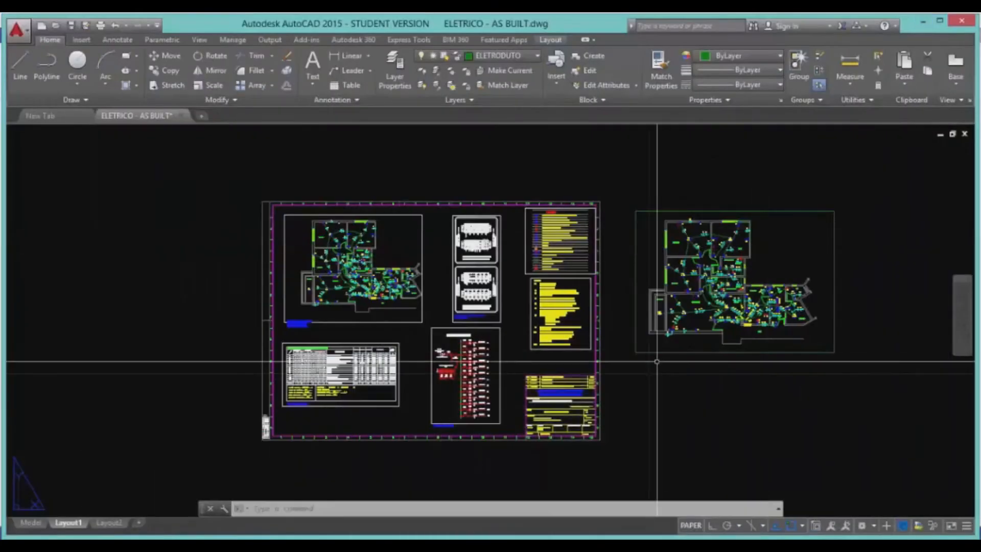
left_click(634, 400)
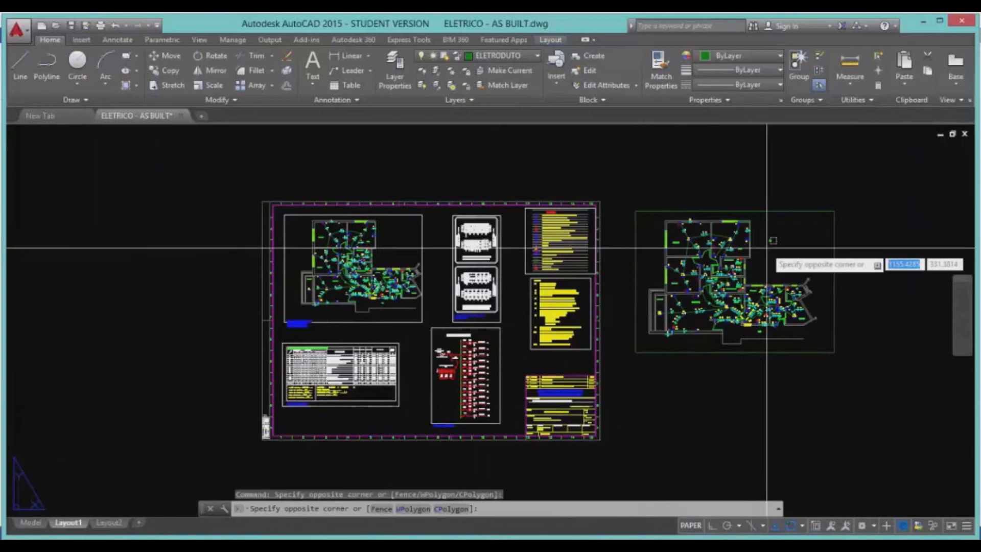
double_click(750, 254)
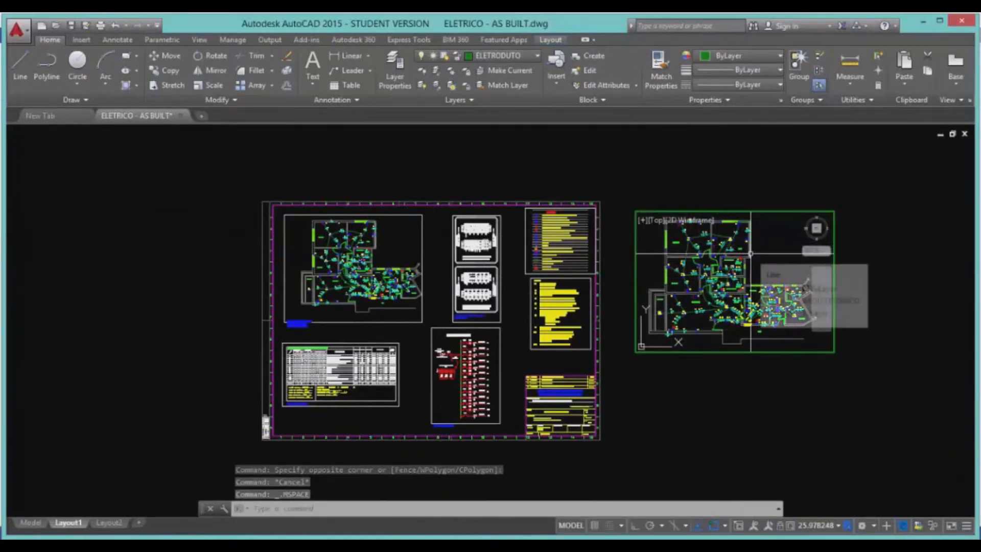
type("zomm")
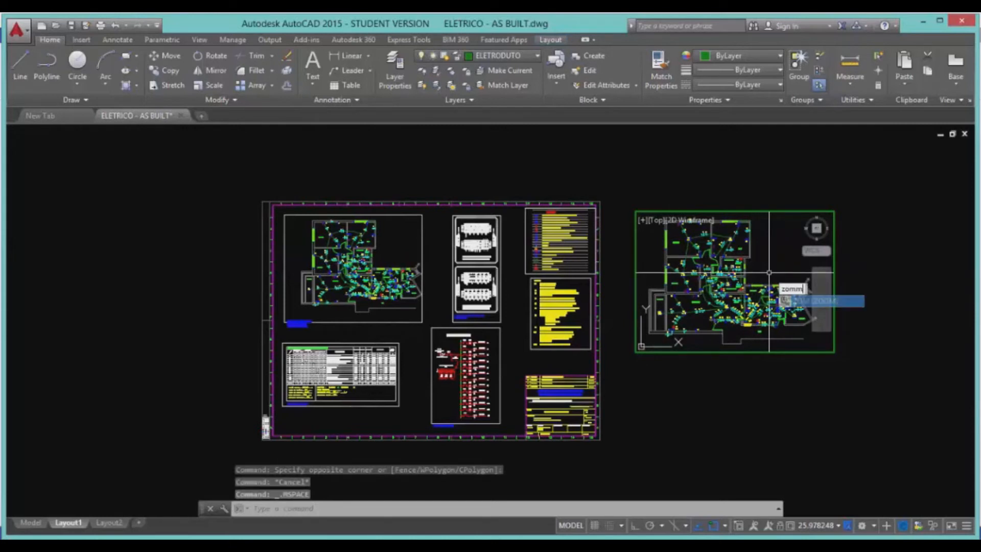
key("Return")
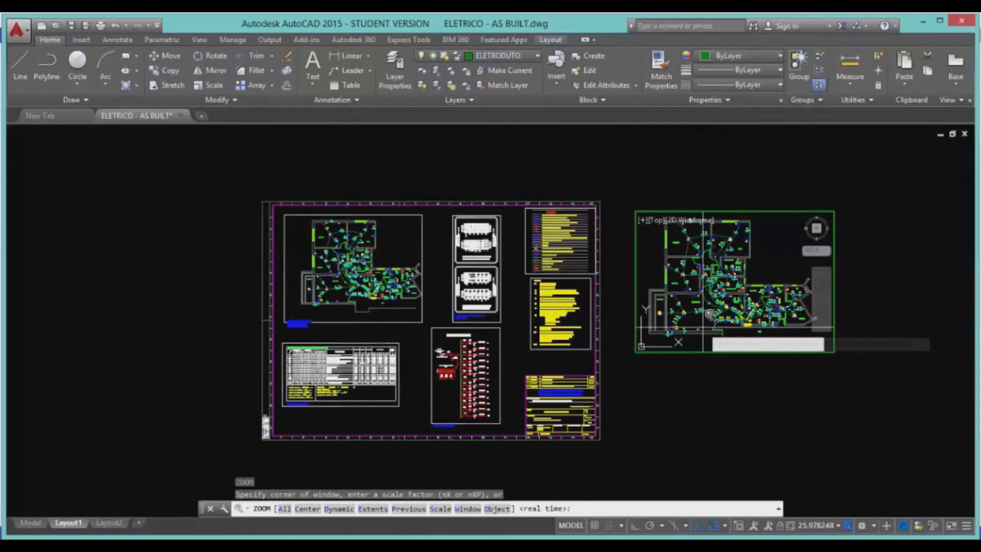
key("Return")
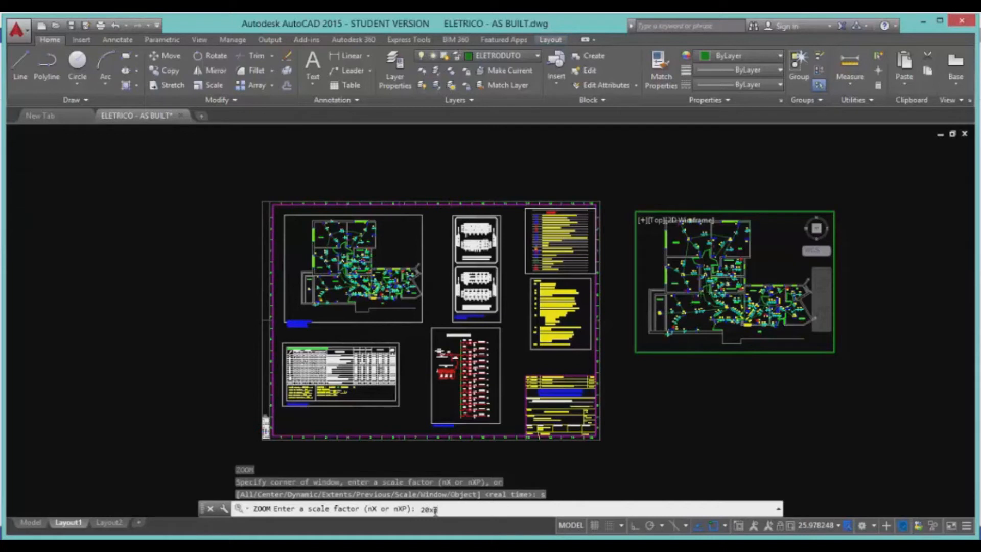
key("Return")
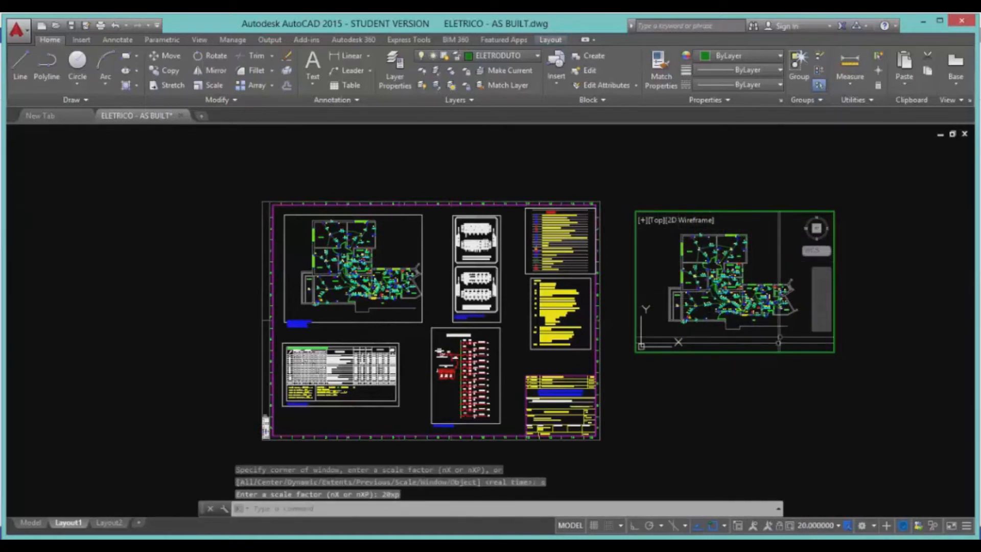
double_click(873, 264)
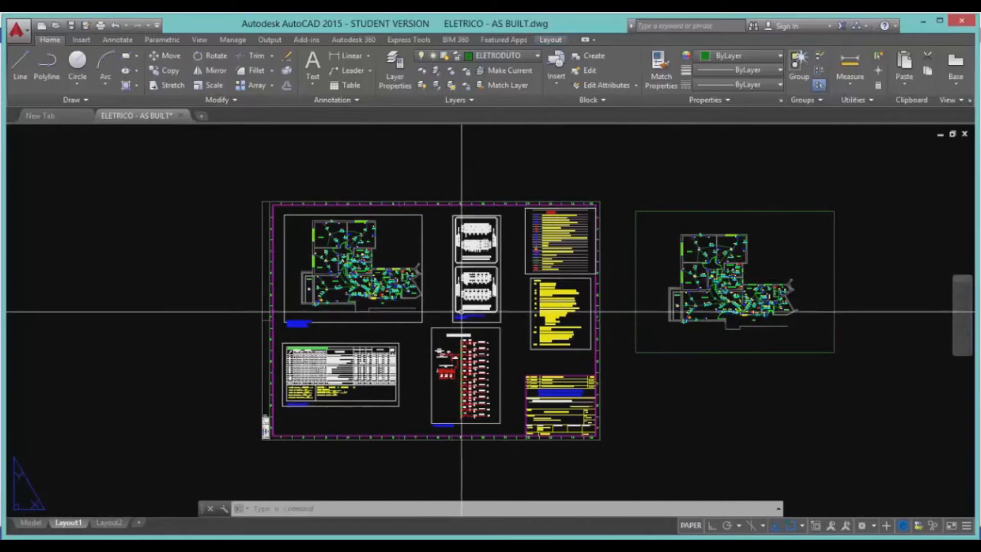
scroll(540, 426, "up", 2)
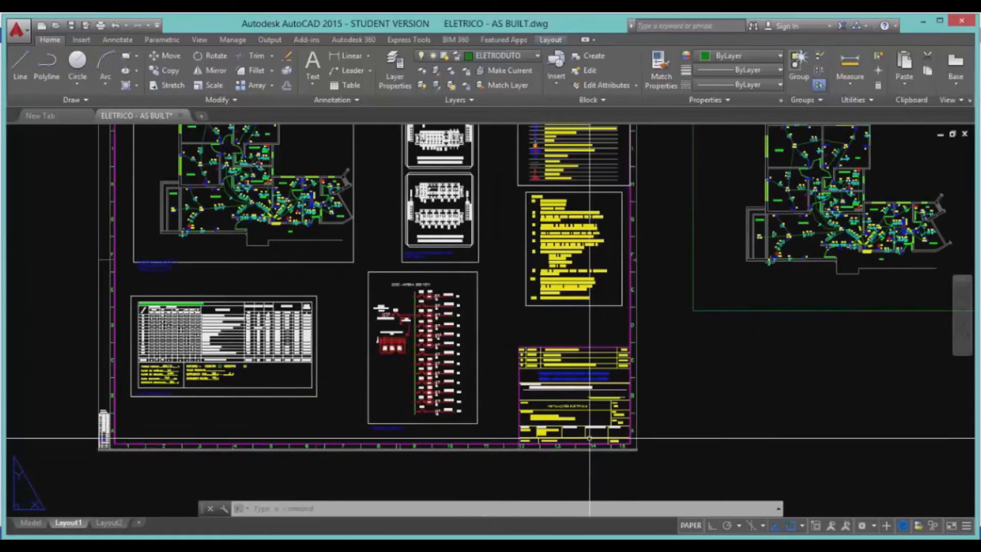
scroll(636, 409, "down", 2)
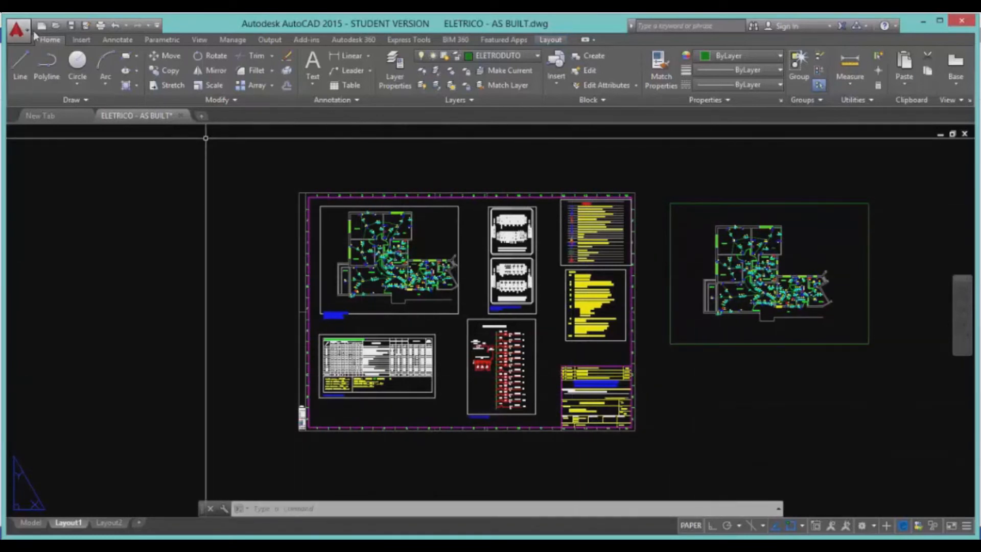
left_click(18, 30)
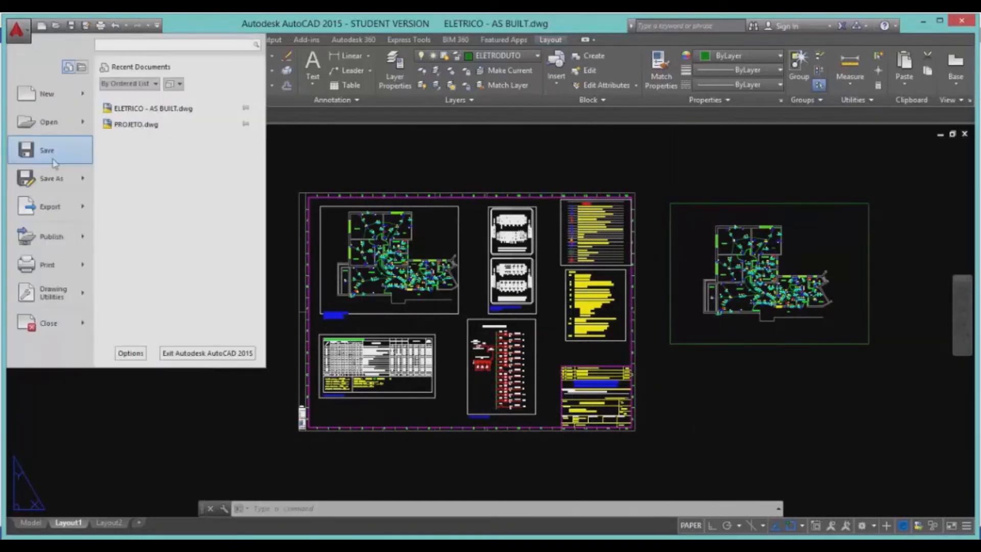
mouse_move(83, 126)
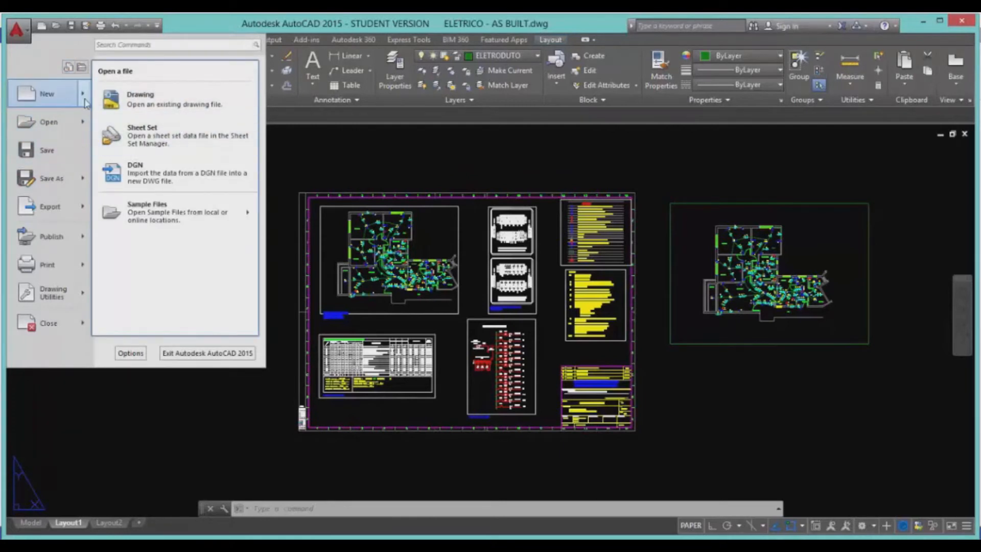
mouse_move(85, 103)
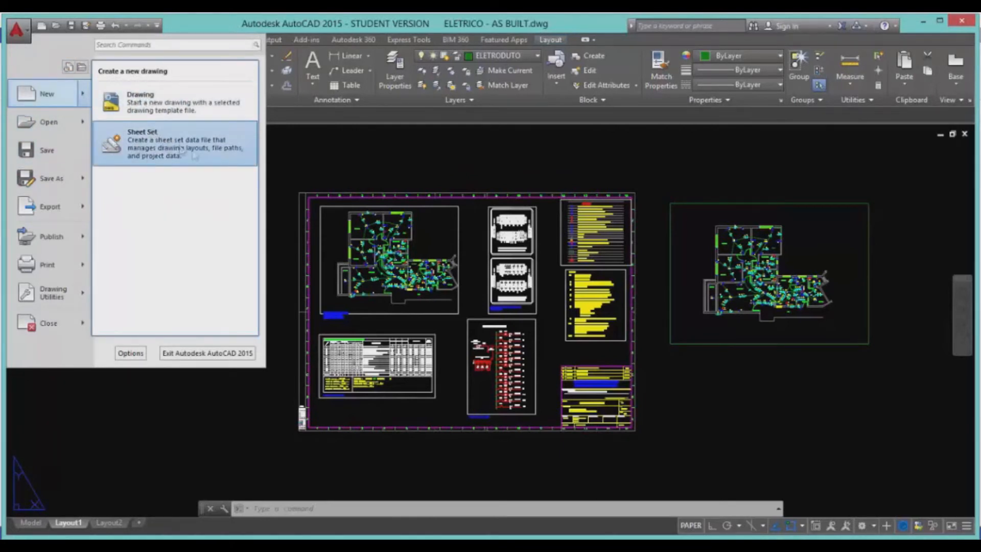
left_click(741, 420)
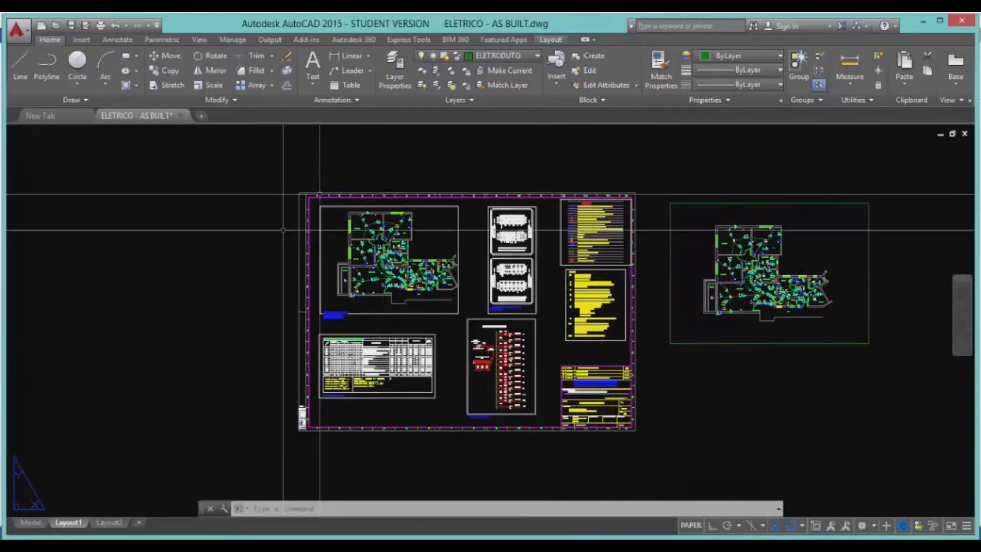
Erase the floor plan viewport placed outside the Layout1 sheet.
left_click(812, 357)
left_click(764, 318)
key("Delete")
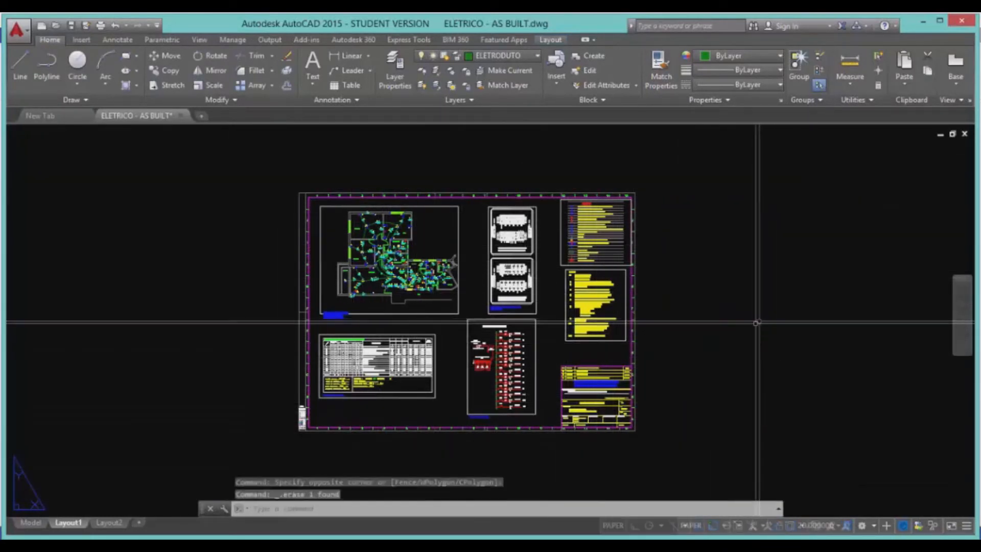
Examine the single-line diagram and the title block on the Layout1 sheet, including the ESCALA field.
scroll(513, 412, "up", 6)
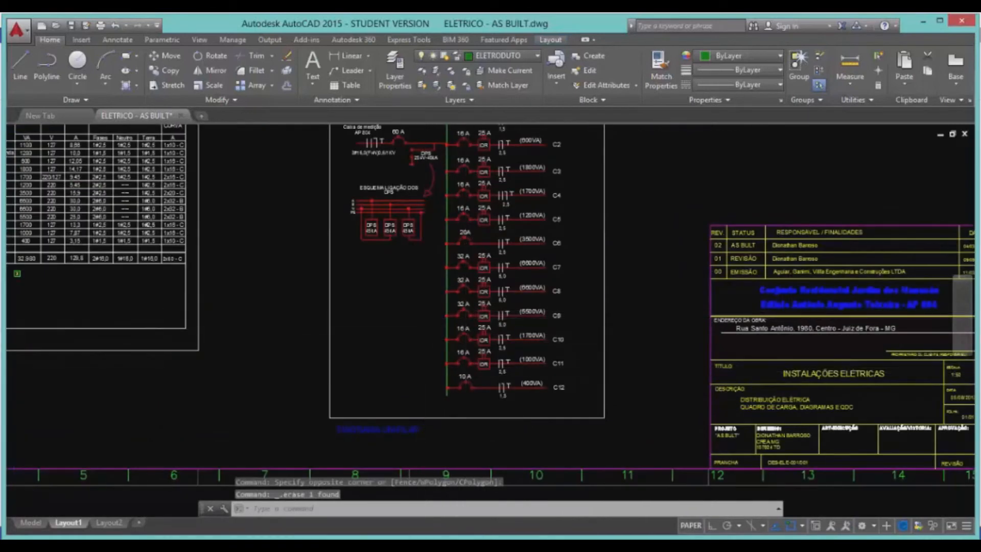
scroll(471, 368, "up", 2)
scroll(502, 431, "down", 2)
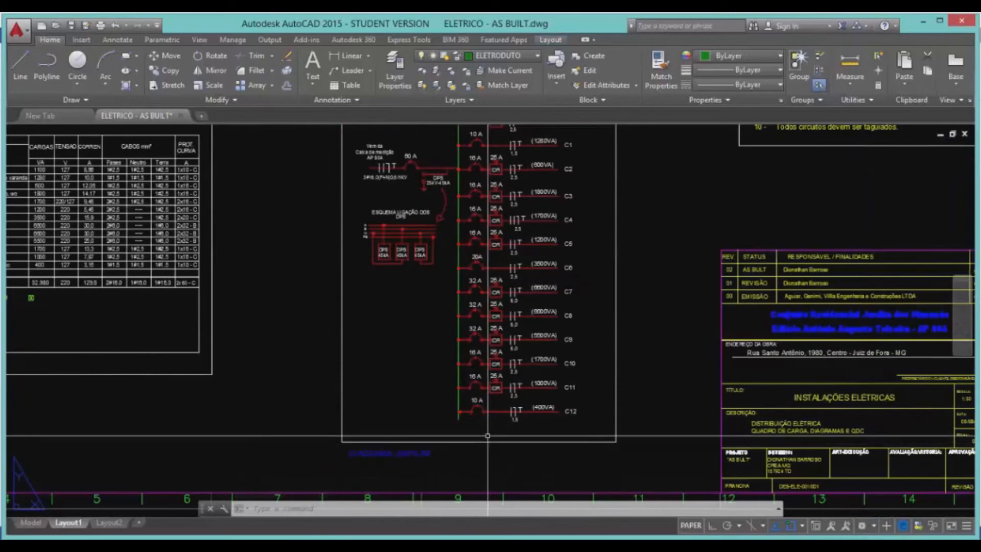
scroll(488, 436, "down", 3)
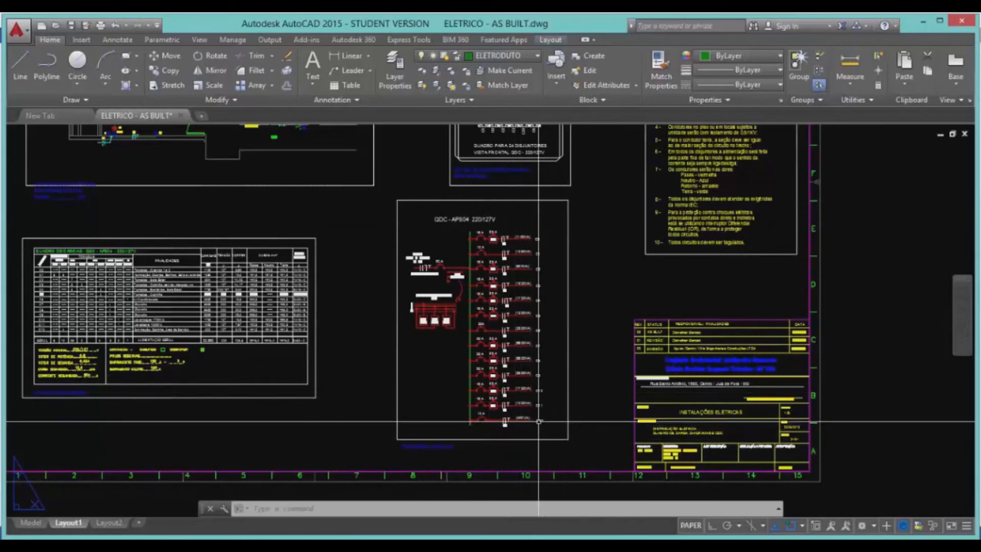
scroll(697, 419, "up", 2)
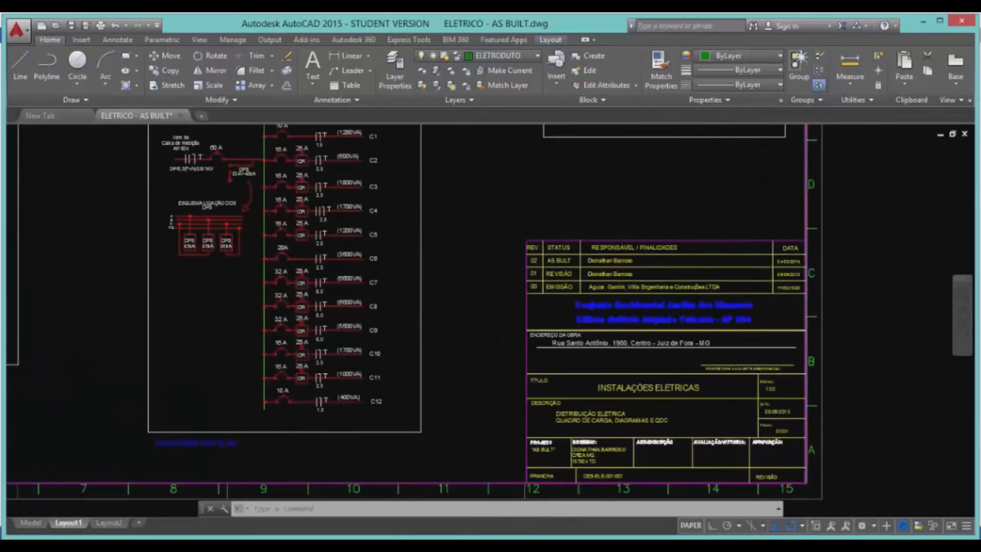
scroll(807, 434, "up", 2)
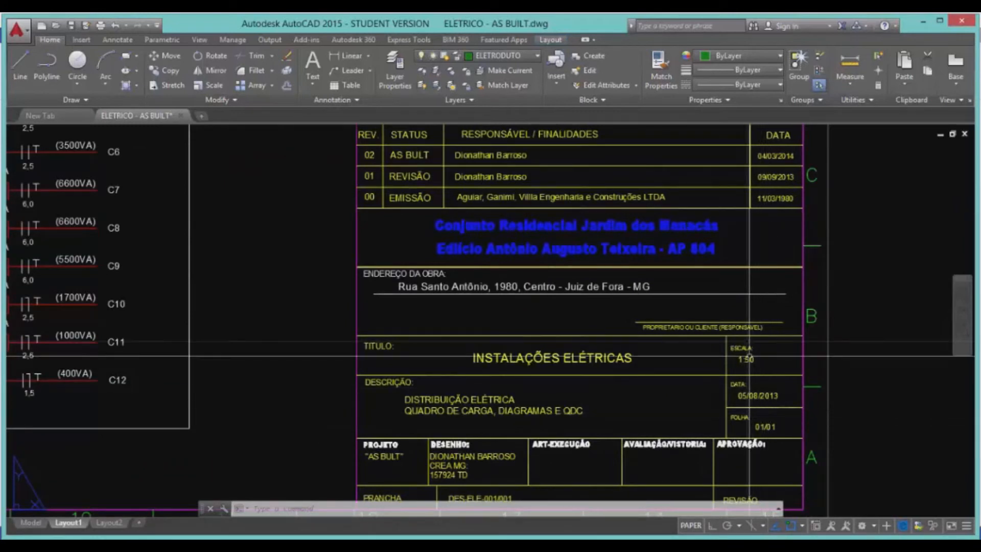
scroll(719, 335, "down", 2)
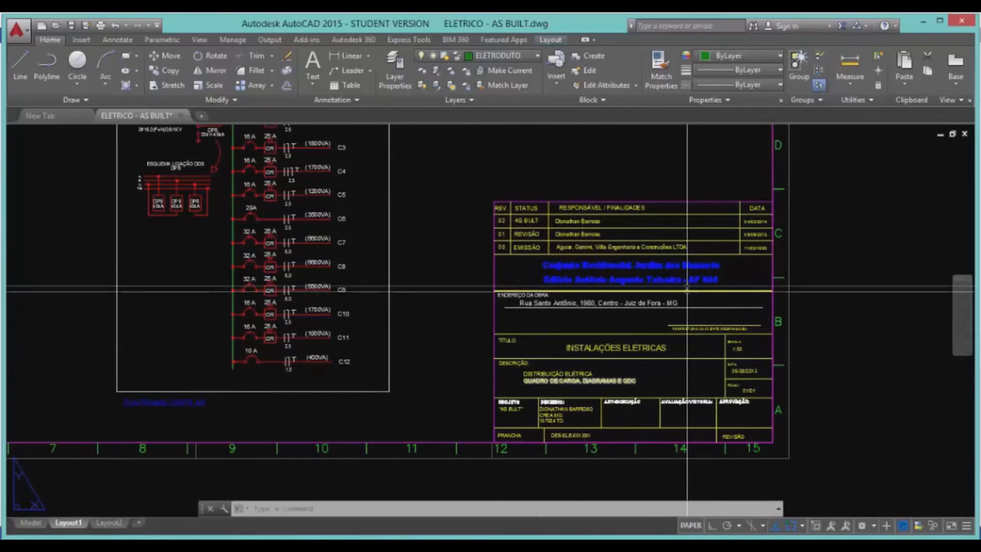
scroll(651, 340, "up", 2)
scroll(650, 348, "up", 2)
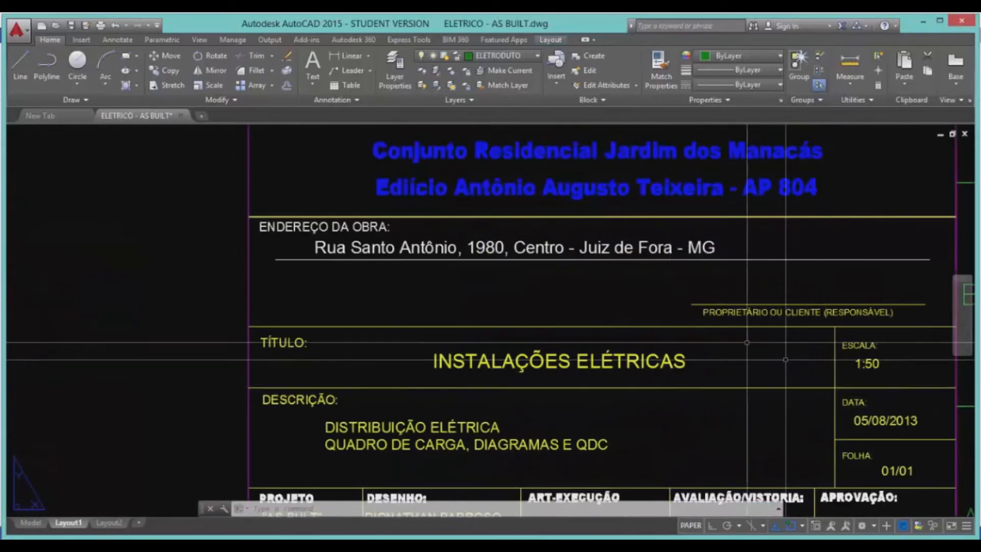
scroll(474, 378, "down", 2)
Copy the DISTRIBUIÇÃO ELÉTRICA text from the title block to beside circuit C12 of the single-line diagram in paper space.
left_click(443, 404)
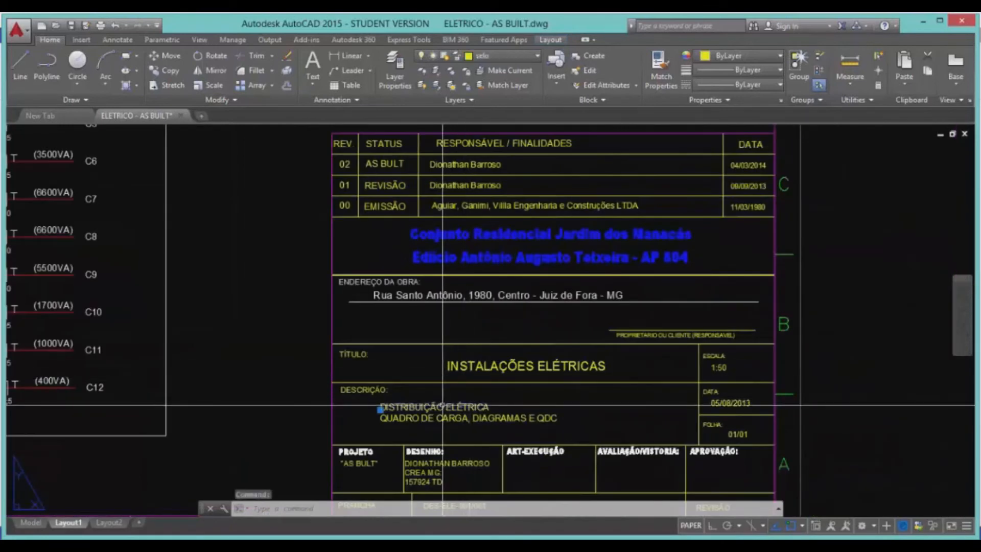
type("co")
key("Return")
left_click(380, 408)
scroll(388, 414, "down", 3)
scroll(362, 431, "up", 4)
scroll(362, 432, "down", 2)
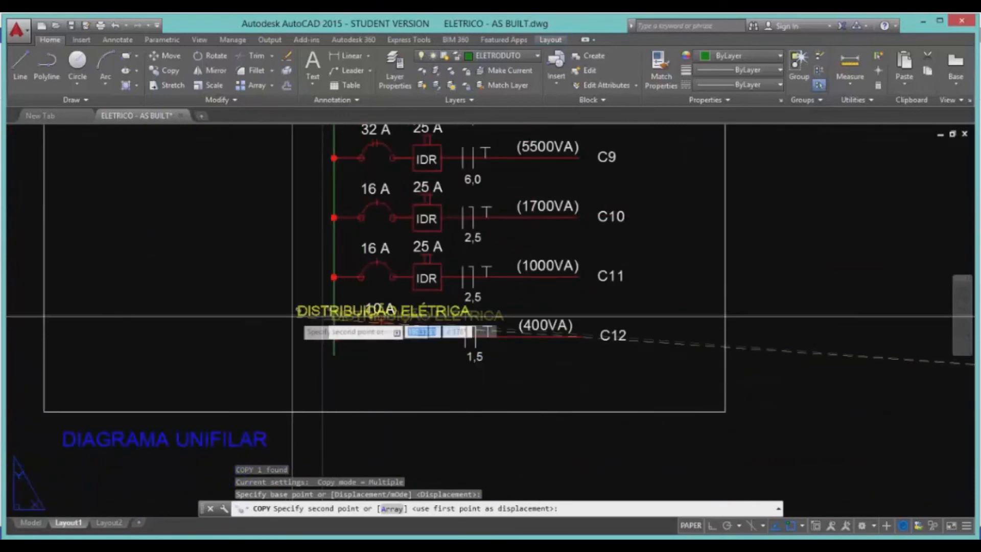
scroll(620, 320, "up", 2)
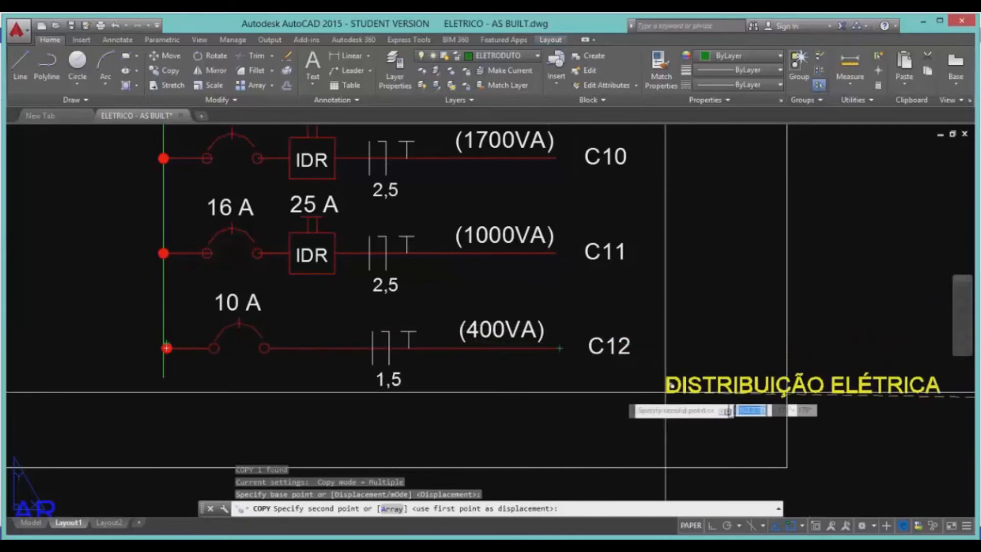
left_click(672, 330)
key("Escape")
Activate the single-line diagram's viewport, zoom its contents in and out, and return to paper space.
scroll(603, 358, "down", 5)
scroll(586, 345, "up", 4)
double_click(586, 345)
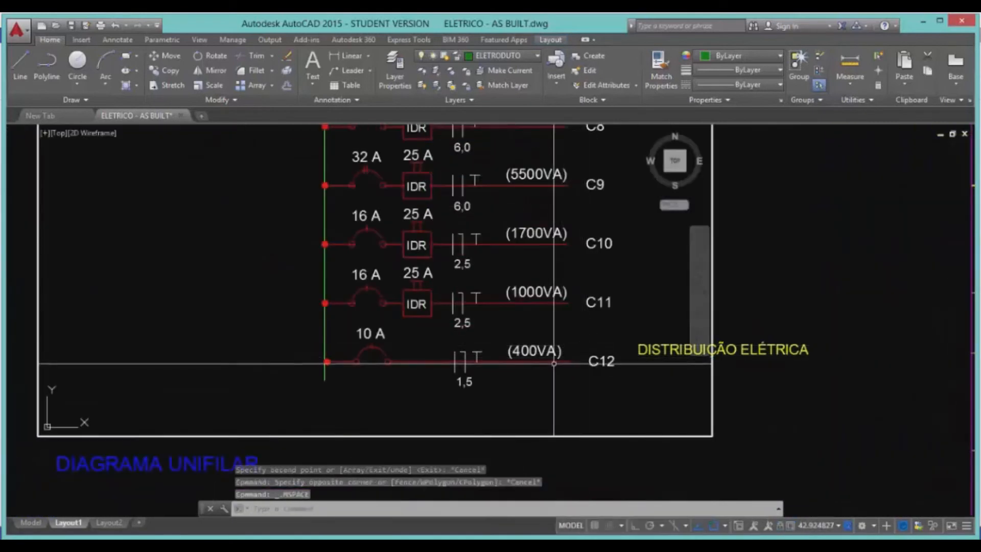
scroll(555, 360, "up", 2)
scroll(554, 360, "down", 2)
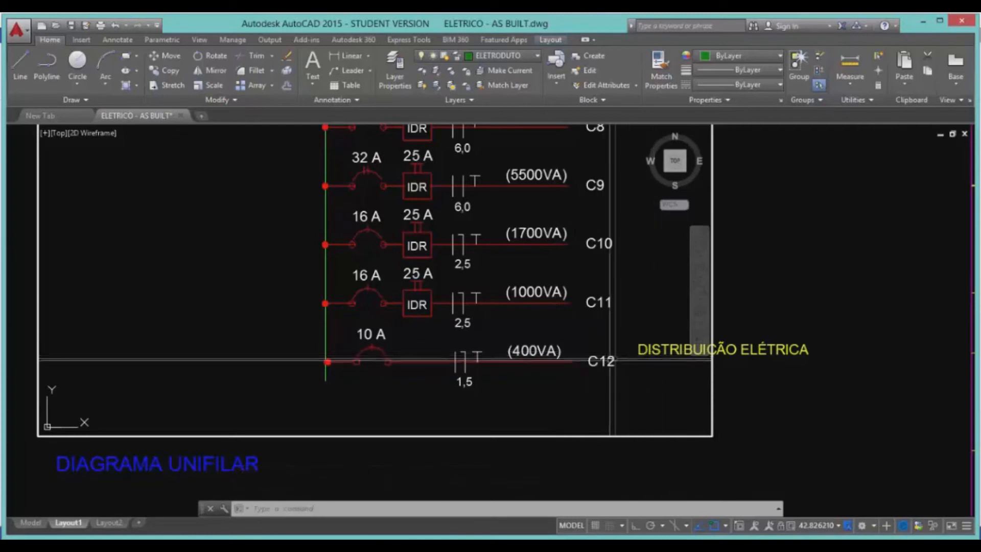
double_click(805, 402)
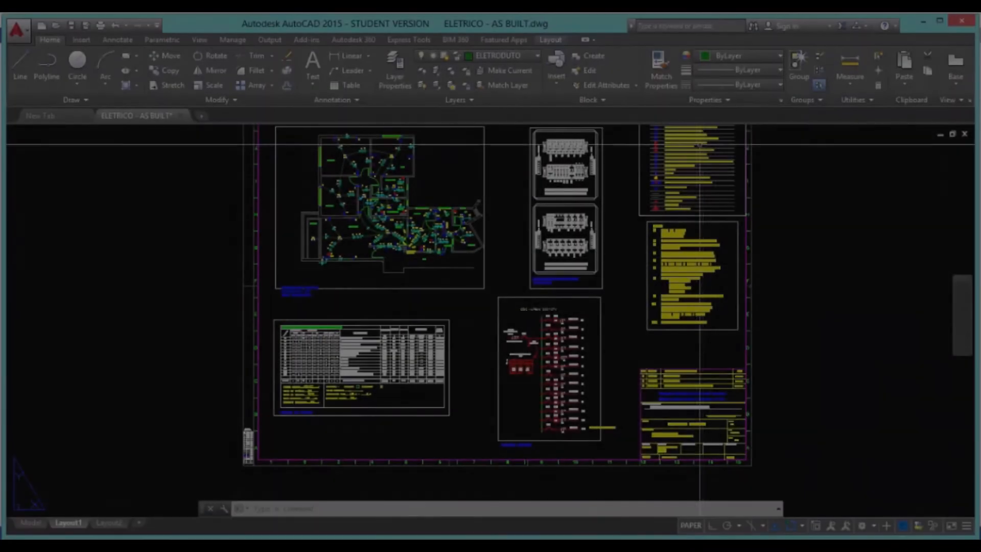
Examine the symbol legend and its surrounding viewports on the Layout1 sheet.
scroll(664, 429, "up", 3)
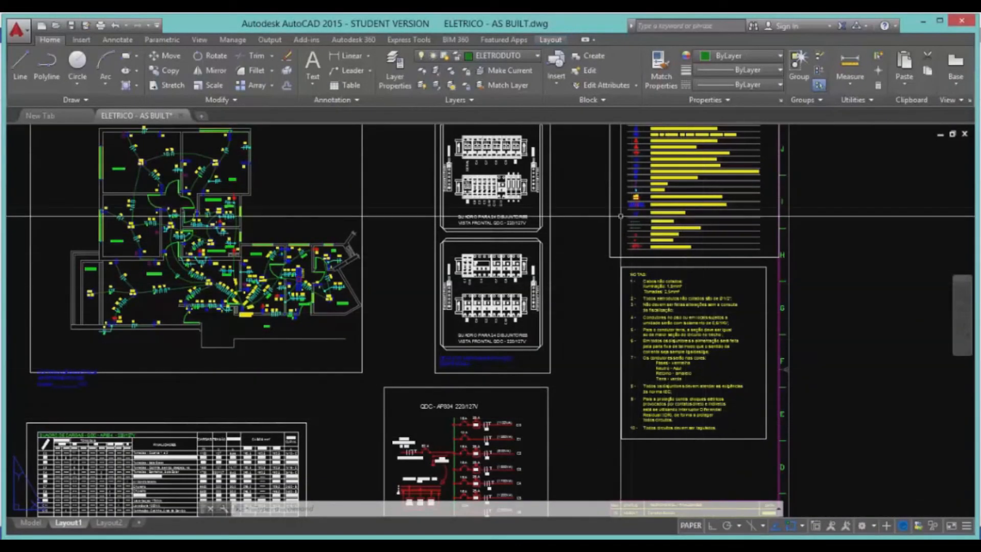
scroll(697, 354, "down", 2)
scroll(714, 240, "up", 6)
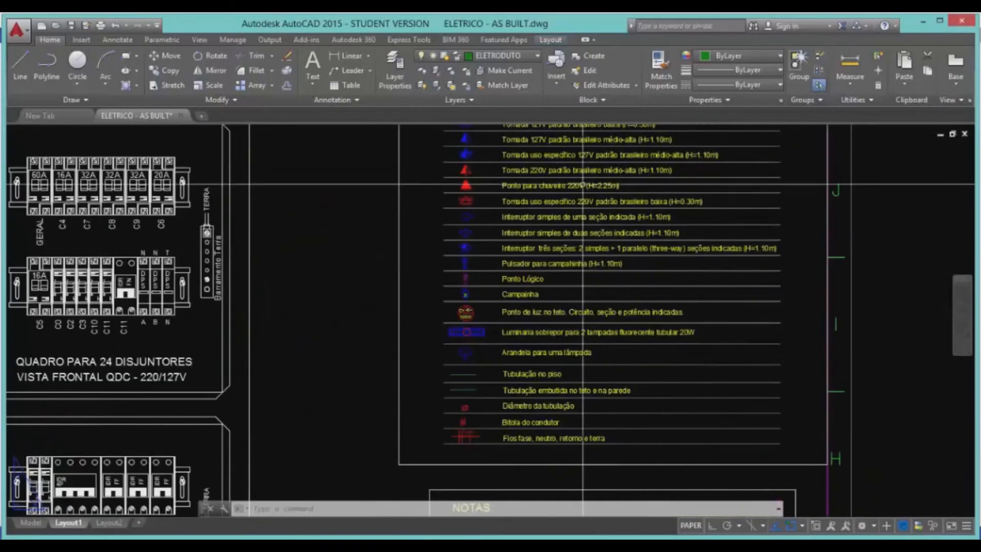
scroll(713, 240, "down", 3)
scroll(628, 304, "down", 2)
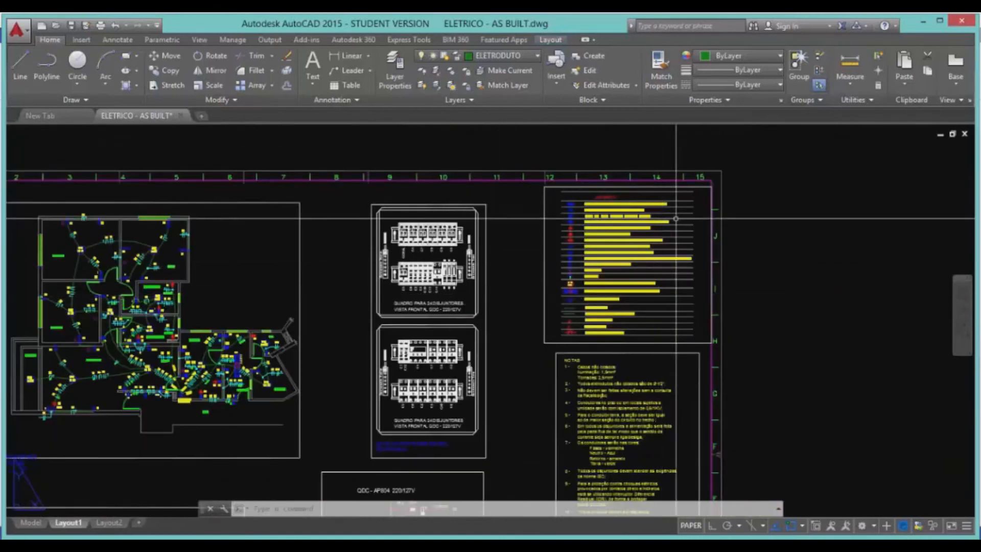
scroll(656, 250, "down", 2)
scroll(476, 328, "down", 1)
scroll(460, 322, "up", 1)
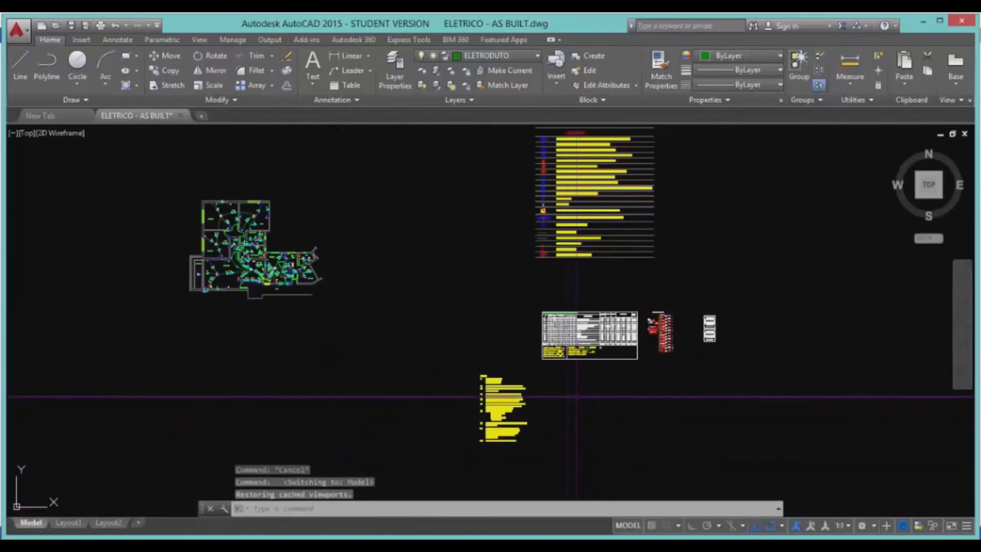
Compare the Layout1 sheet with model space, finishing with a closer view of the floor plan in model space.
left_click(68, 523)
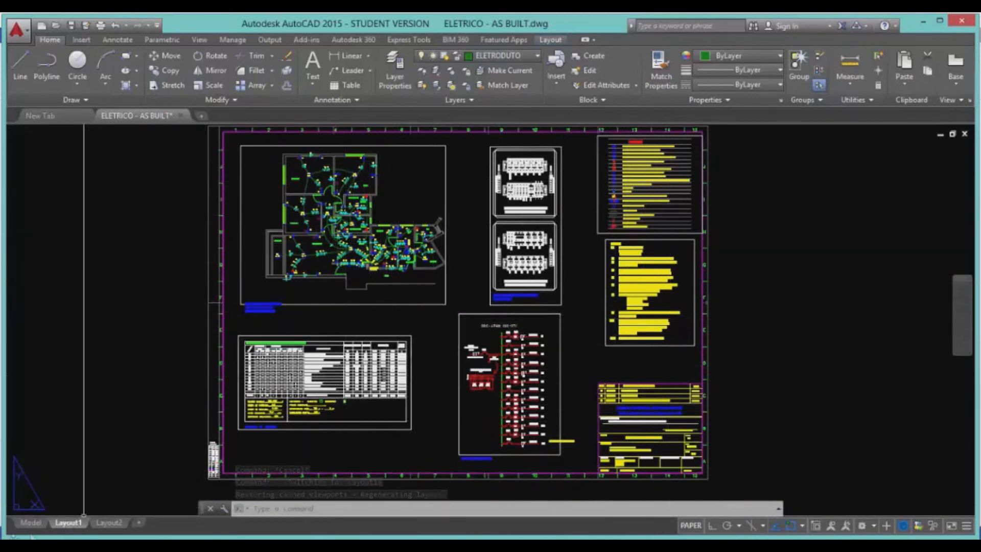
left_click(31, 523)
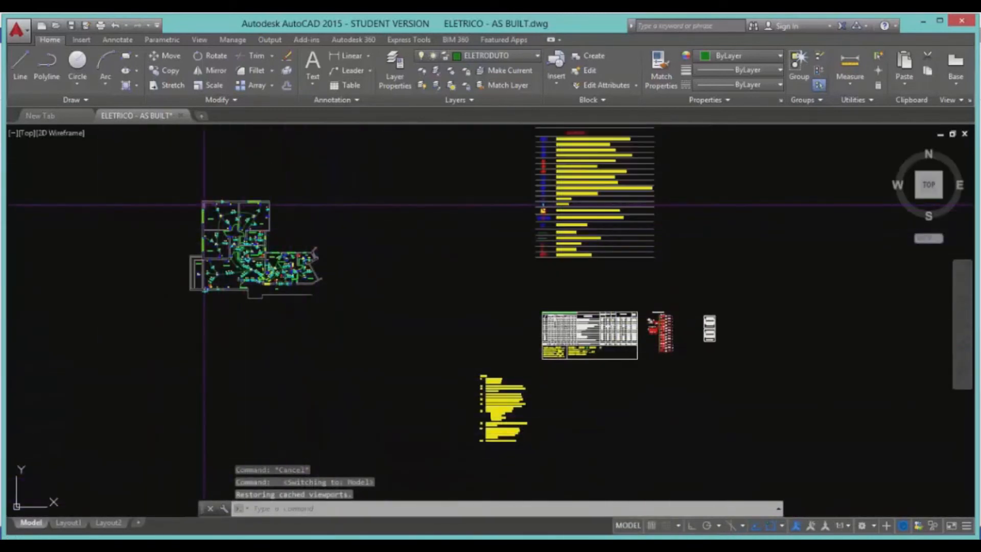
scroll(205, 205, "up", 4)
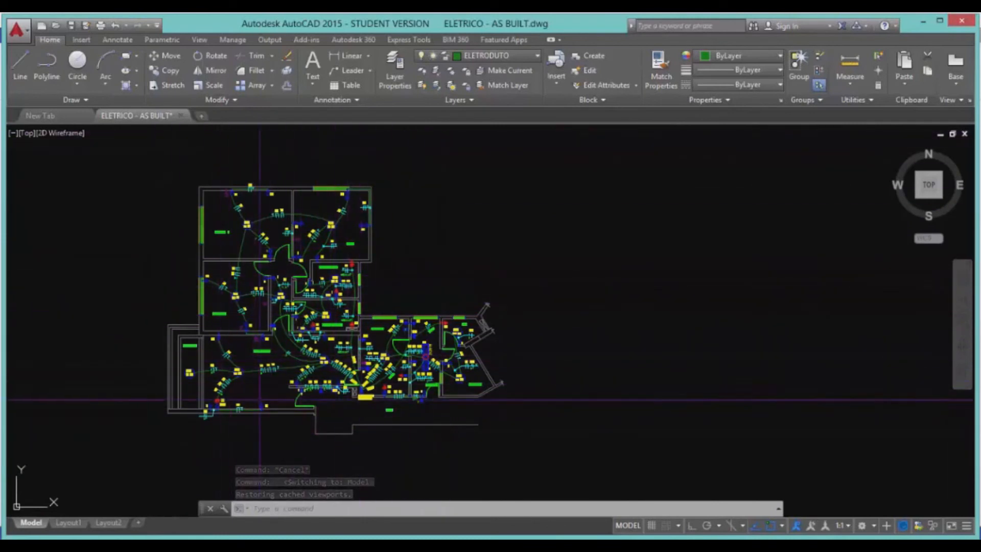
Switch to the Layout1 sheet and examine the electrical floor plan and the scale in its caption.
mouse_move(388, 357)
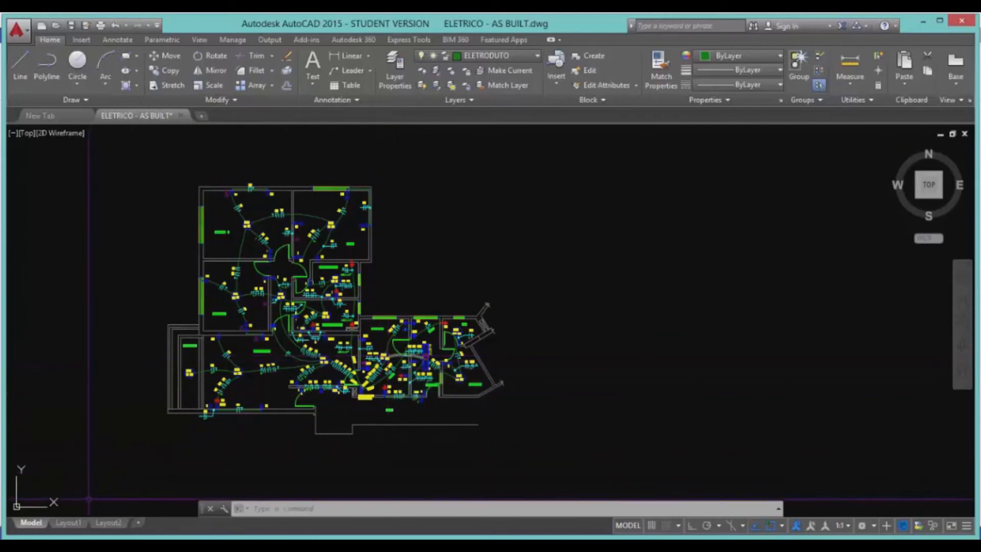
left_click(68, 523)
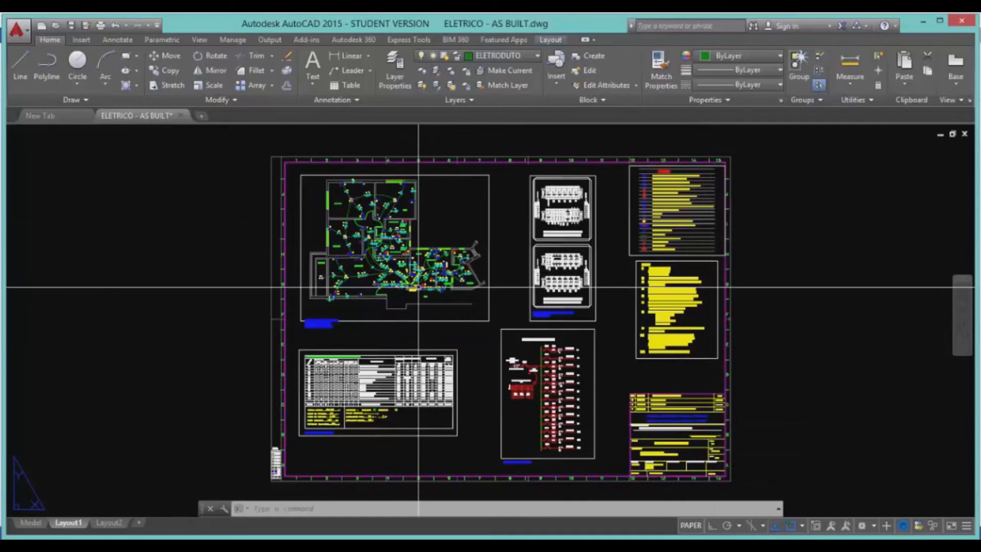
left_click(774, 361)
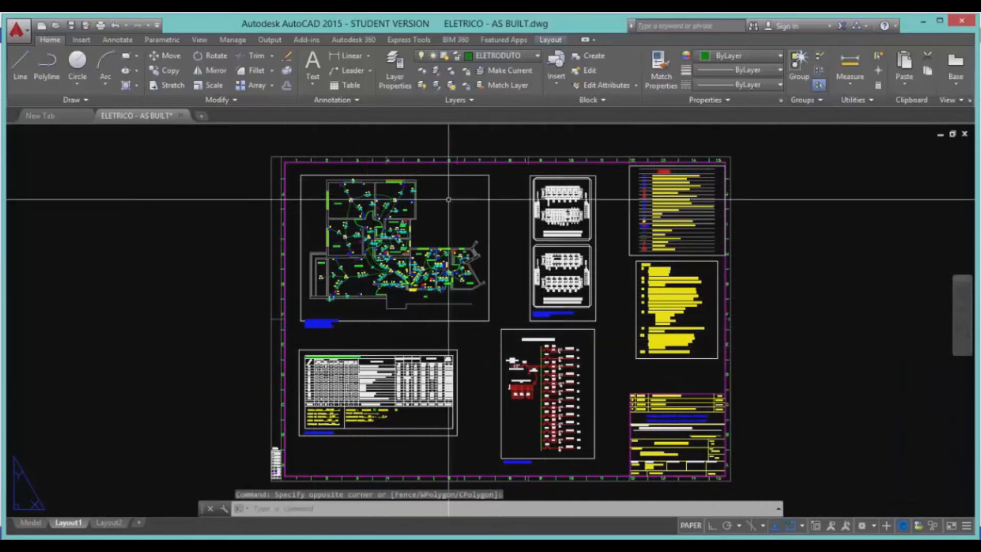
scroll(390, 214, "up", 4)
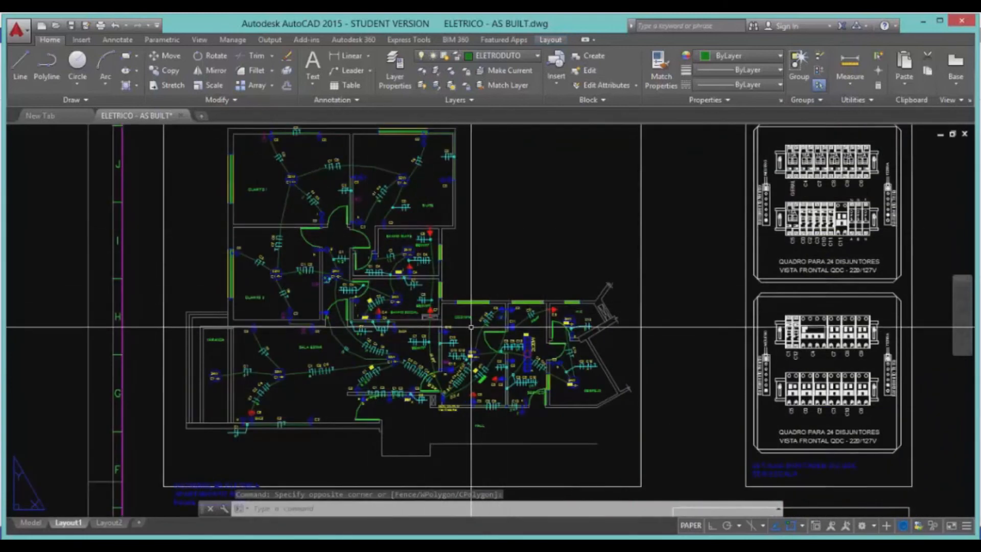
scroll(260, 454, "up", 4)
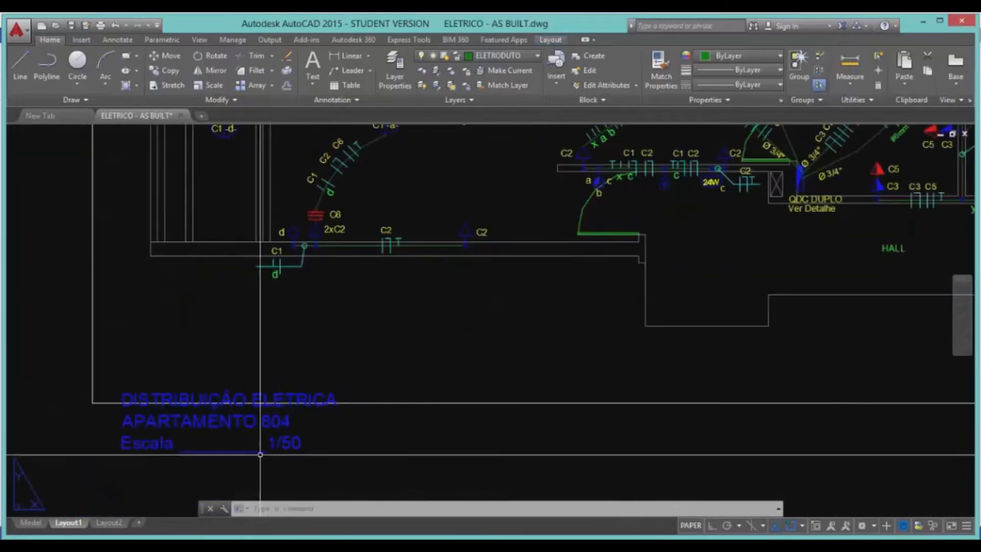
scroll(260, 454, "down", 8)
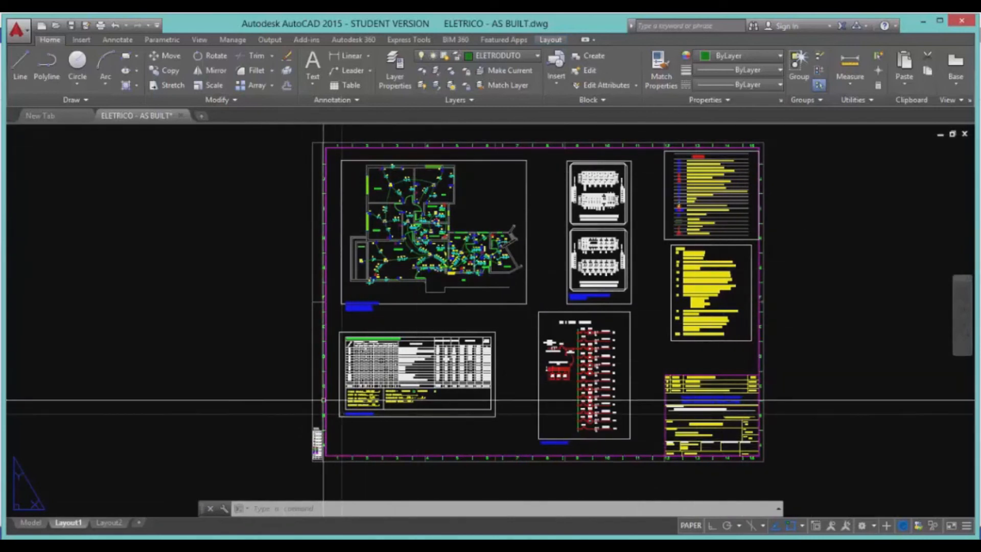
Examine the paper format and pen table at the sheet's lower corner, and the floor plan's viewport with its caption.
scroll(319, 440, "up", 10)
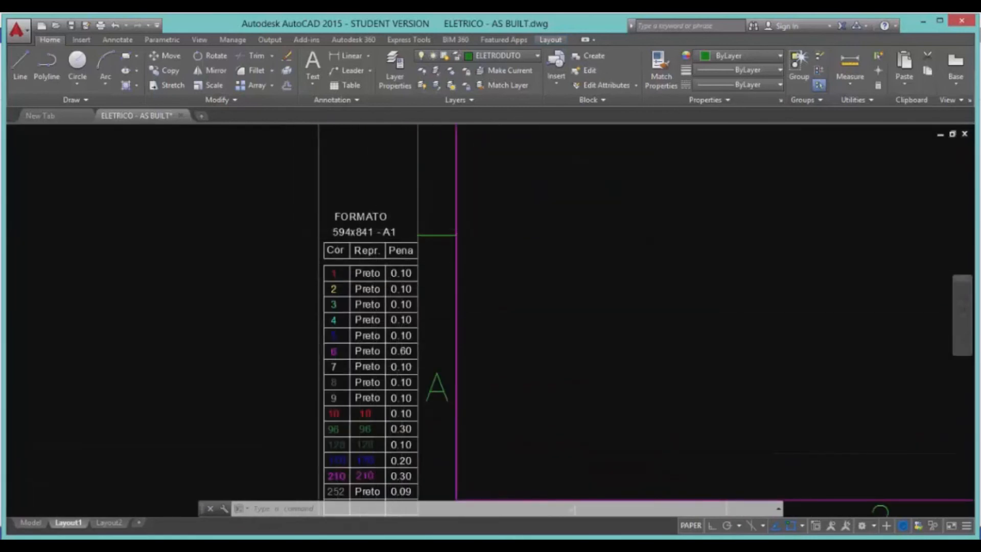
scroll(327, 403, "down", 10)
scroll(394, 429, "down", 4)
scroll(554, 383, "up", 2)
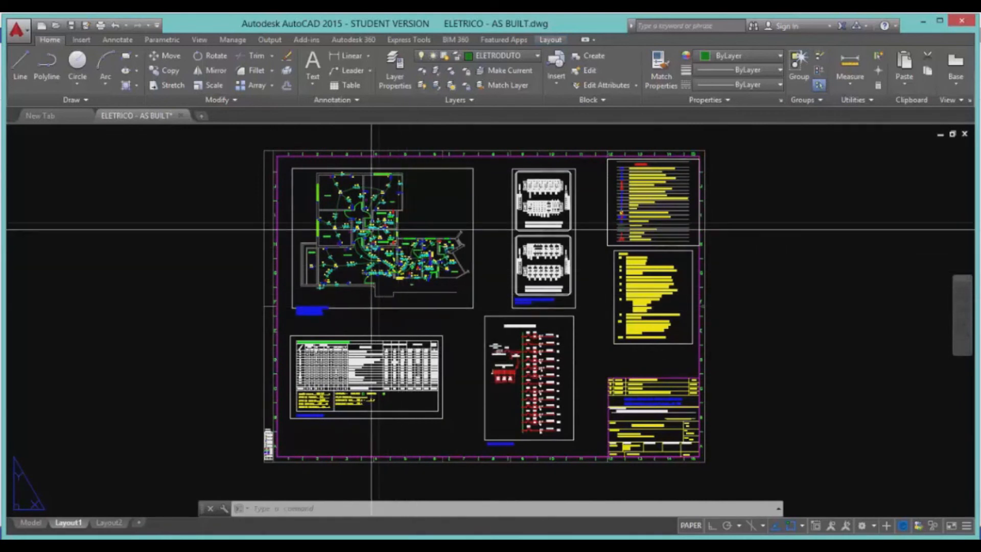
scroll(358, 282, "up", 5)
scroll(444, 341, "down", 5)
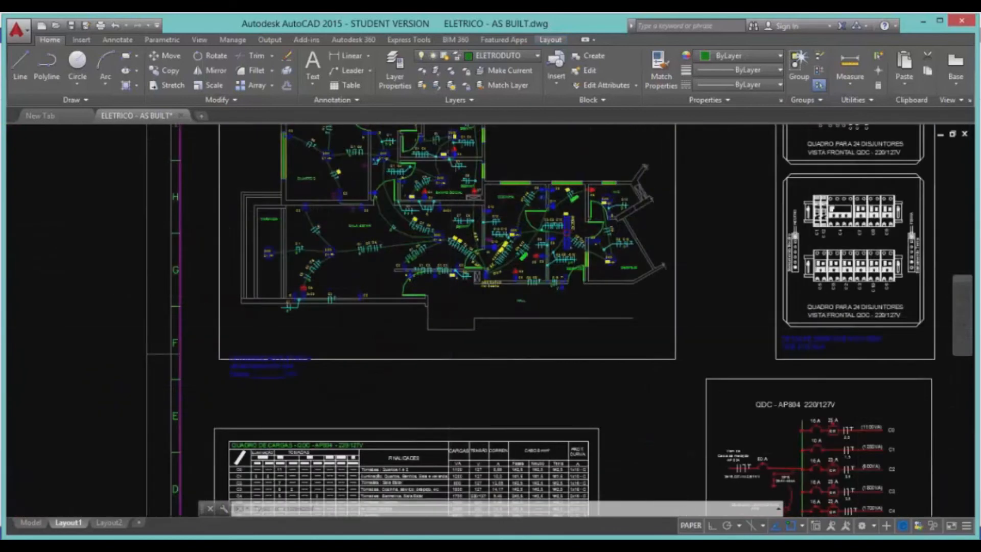
scroll(400, 350, "up", 2)
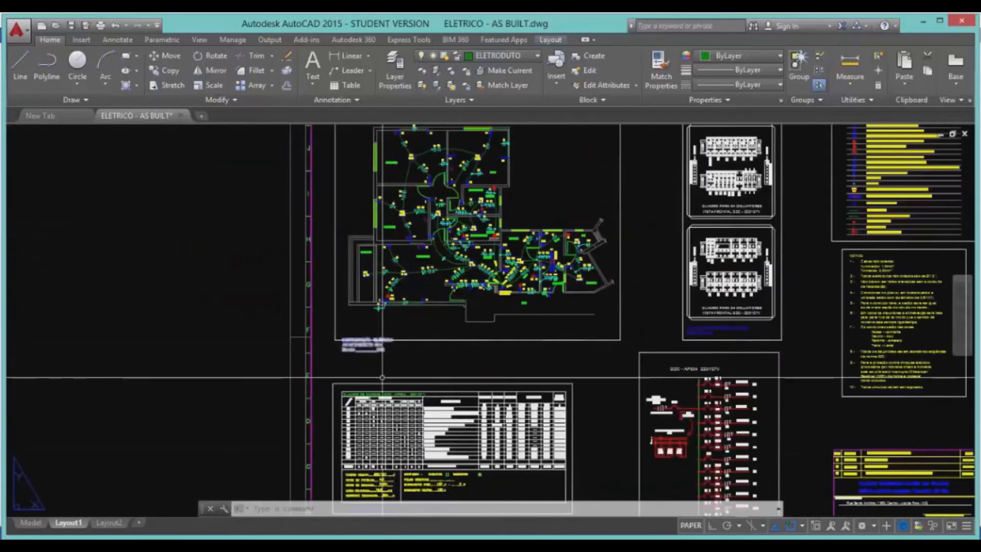
Switch to model space and examine the size of the circuit labels and room name in the SUITE.
left_click(33, 524)
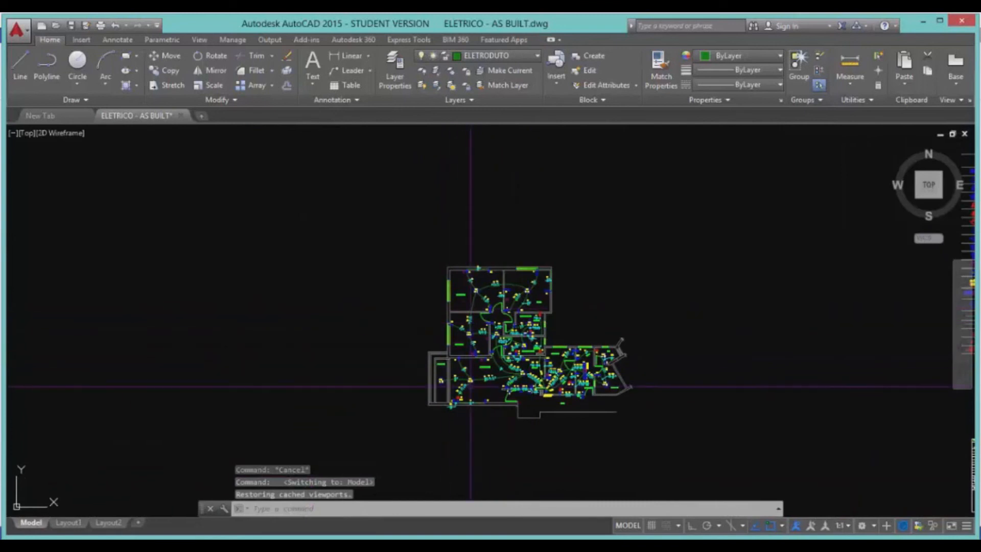
scroll(470, 387, "up", 8)
scroll(411, 284, "up", 2)
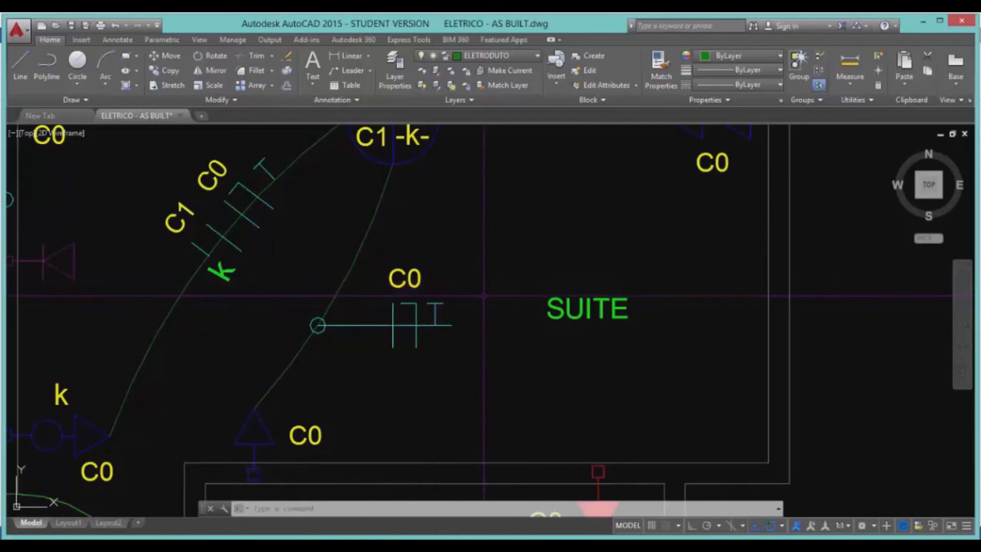
scroll(483, 296, "down", 2)
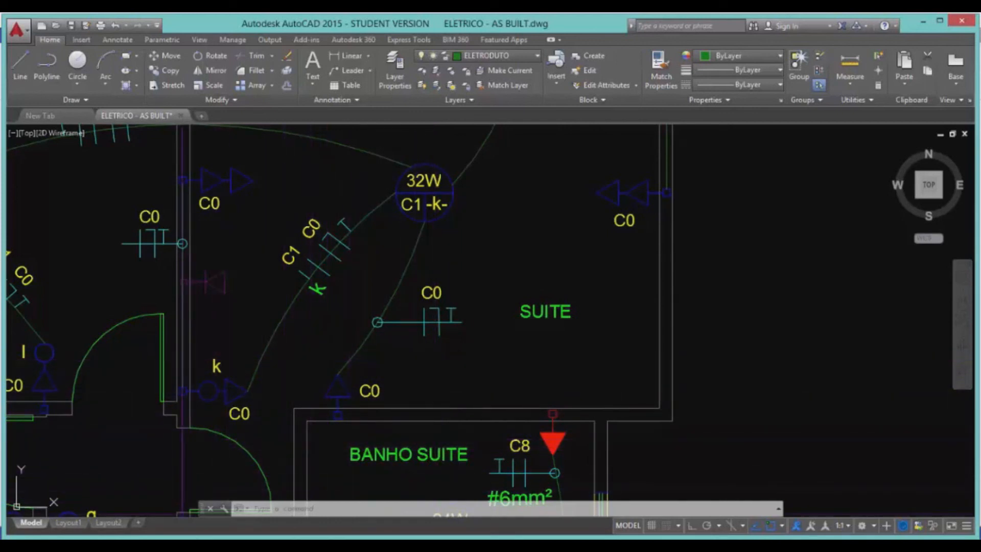
Bring up the reference photo in Windows Photo Viewer, read its table of model-space text heights by scale, and return to AutoCAD.
left_click(596, 545)
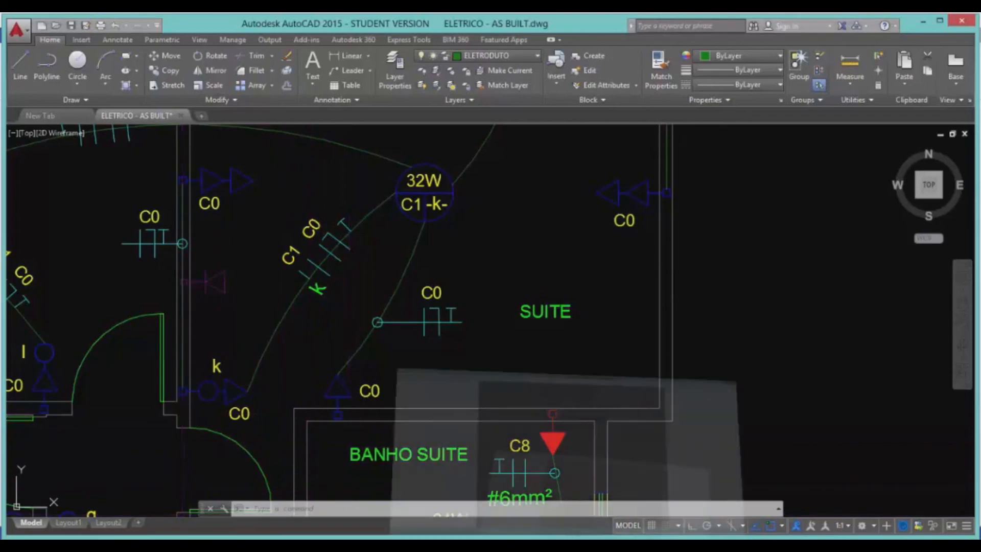
scroll(530, 225, "up", 5)
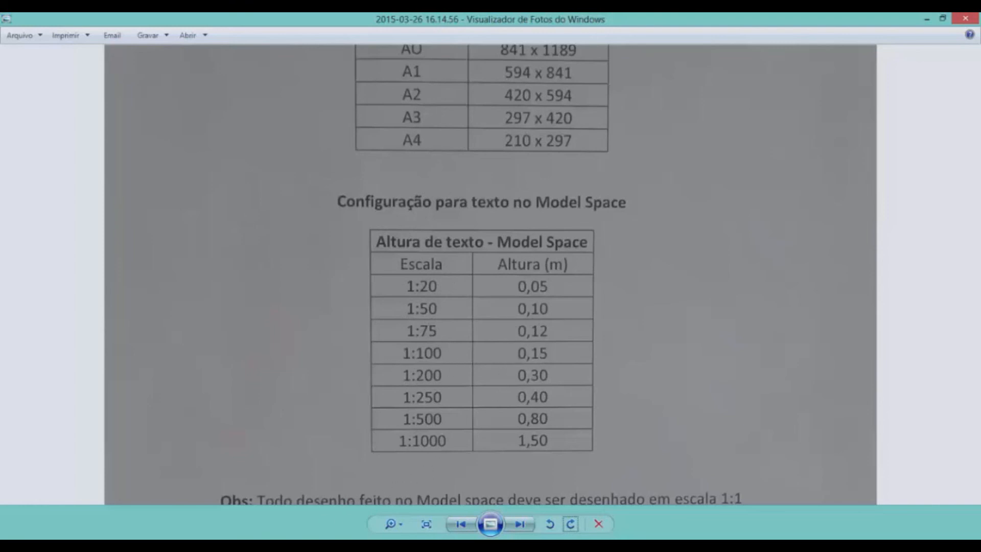
left_click(928, 22)
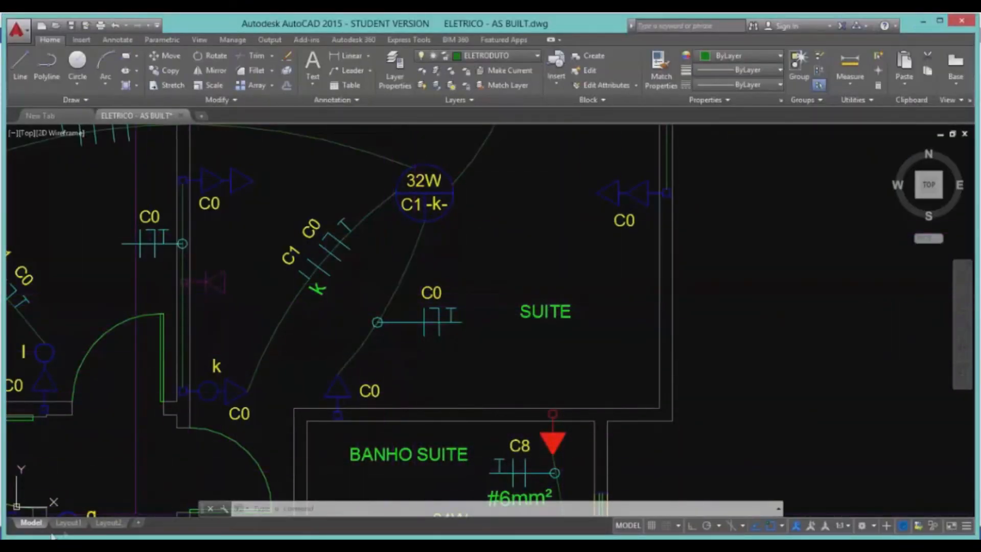
Return to the Layout1 sheet and examine how the floor plan's labels read there, from the SALA ESTAR to the DESPEJO.
left_click(68, 522)
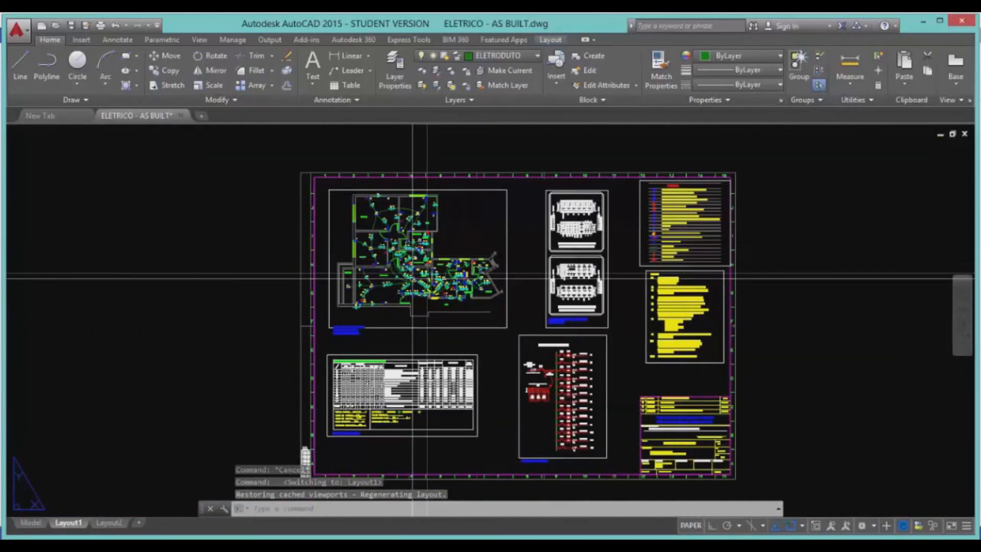
scroll(406, 275, "up", 4)
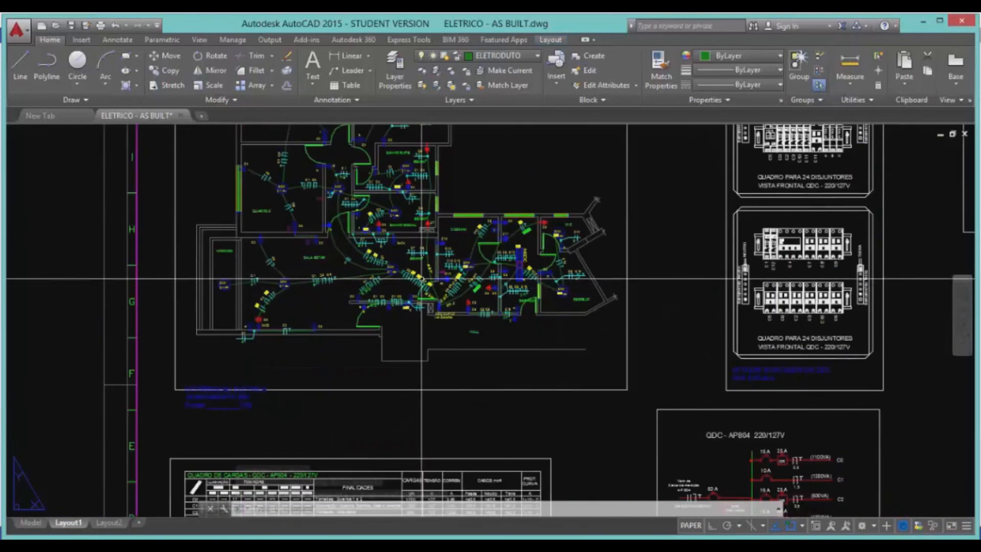
scroll(421, 278, "up", 4)
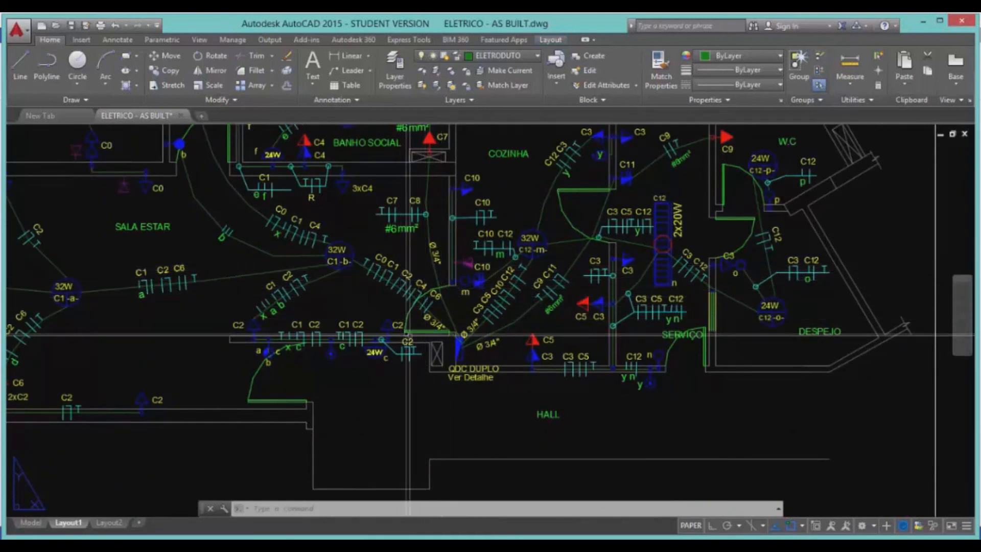
scroll(457, 320, "down", 8)
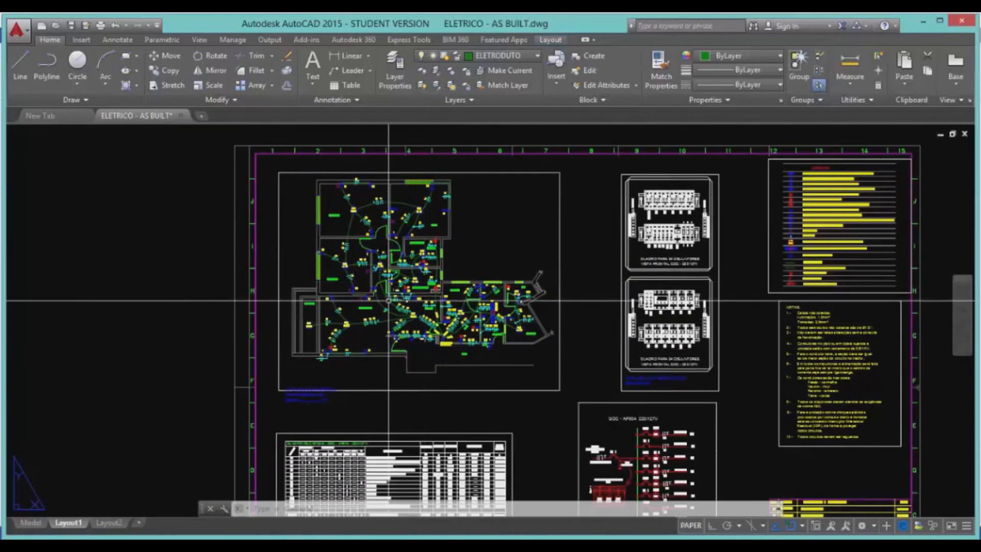
scroll(389, 310, "up", 7)
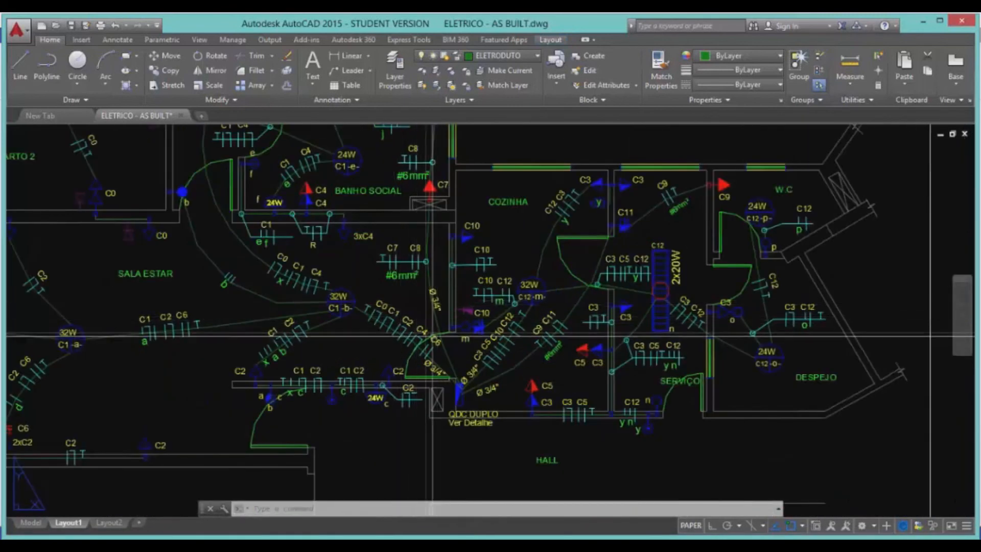
scroll(503, 361, "down", 2)
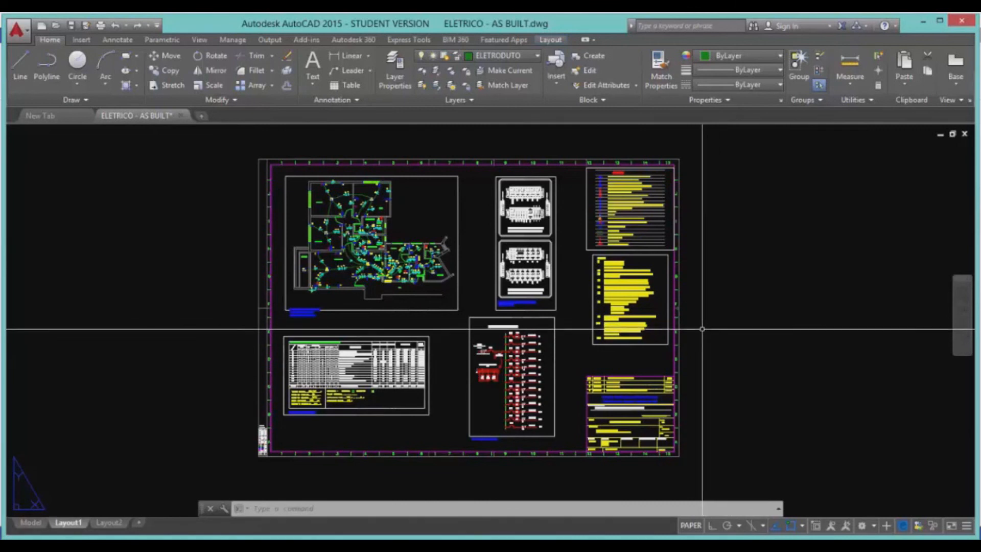
left_click(739, 344)
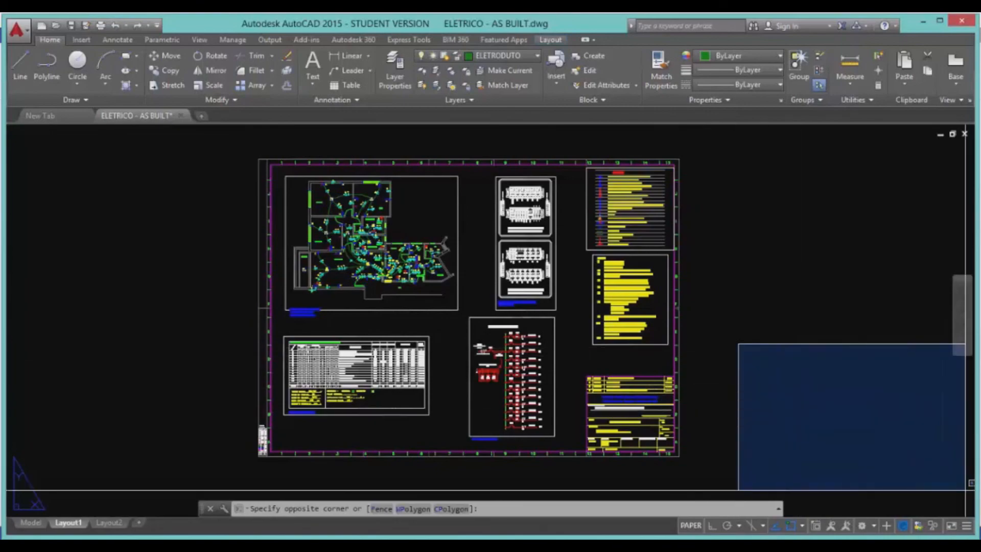